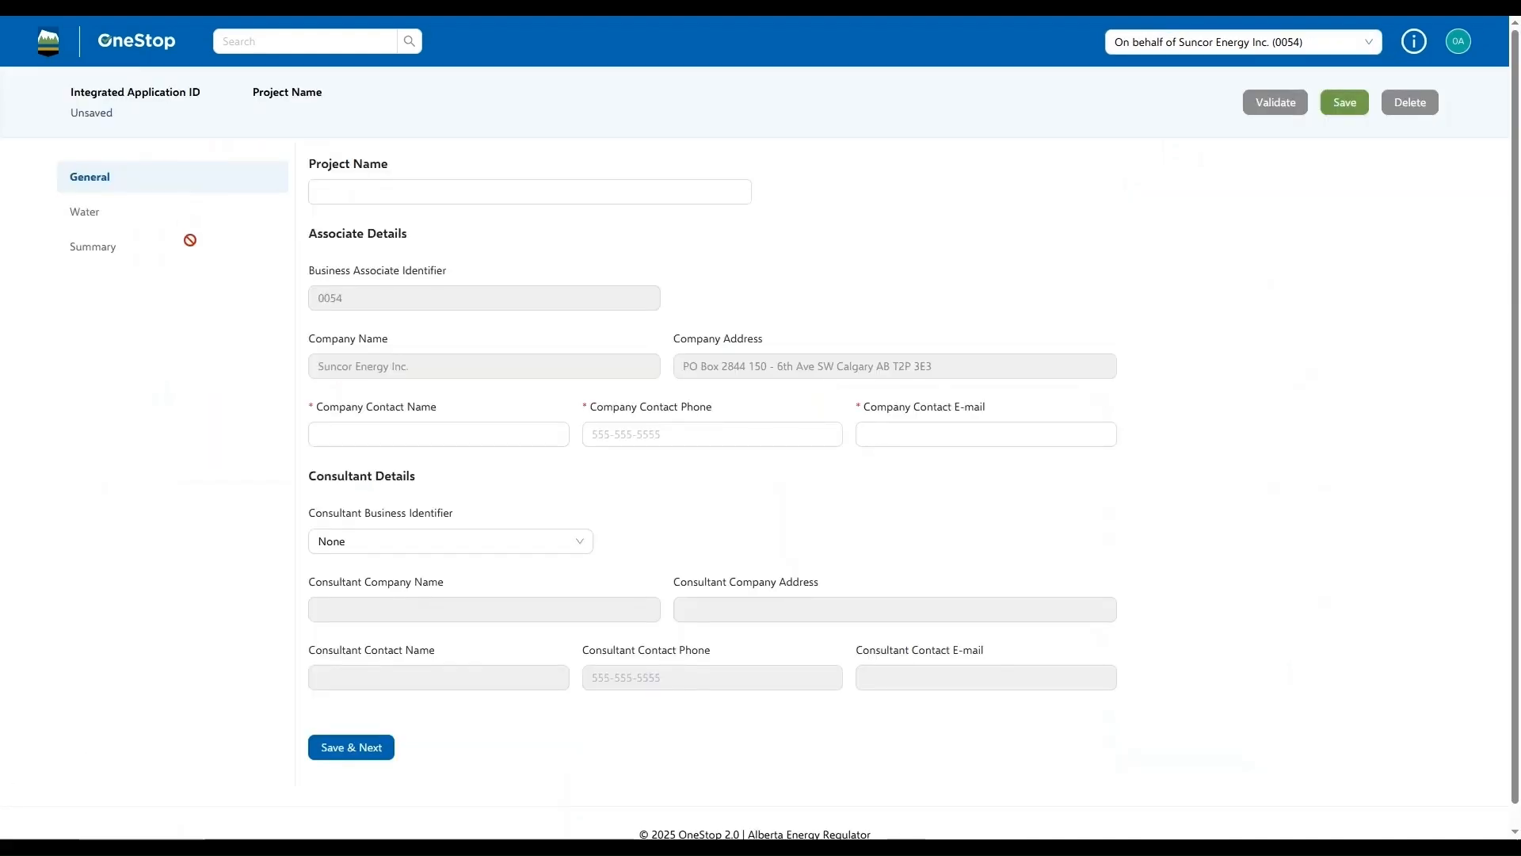
Name the project Northeast Operations, fill in the company contact's name, phone and e-mail, and save to continue to the water section
click(339, 183)
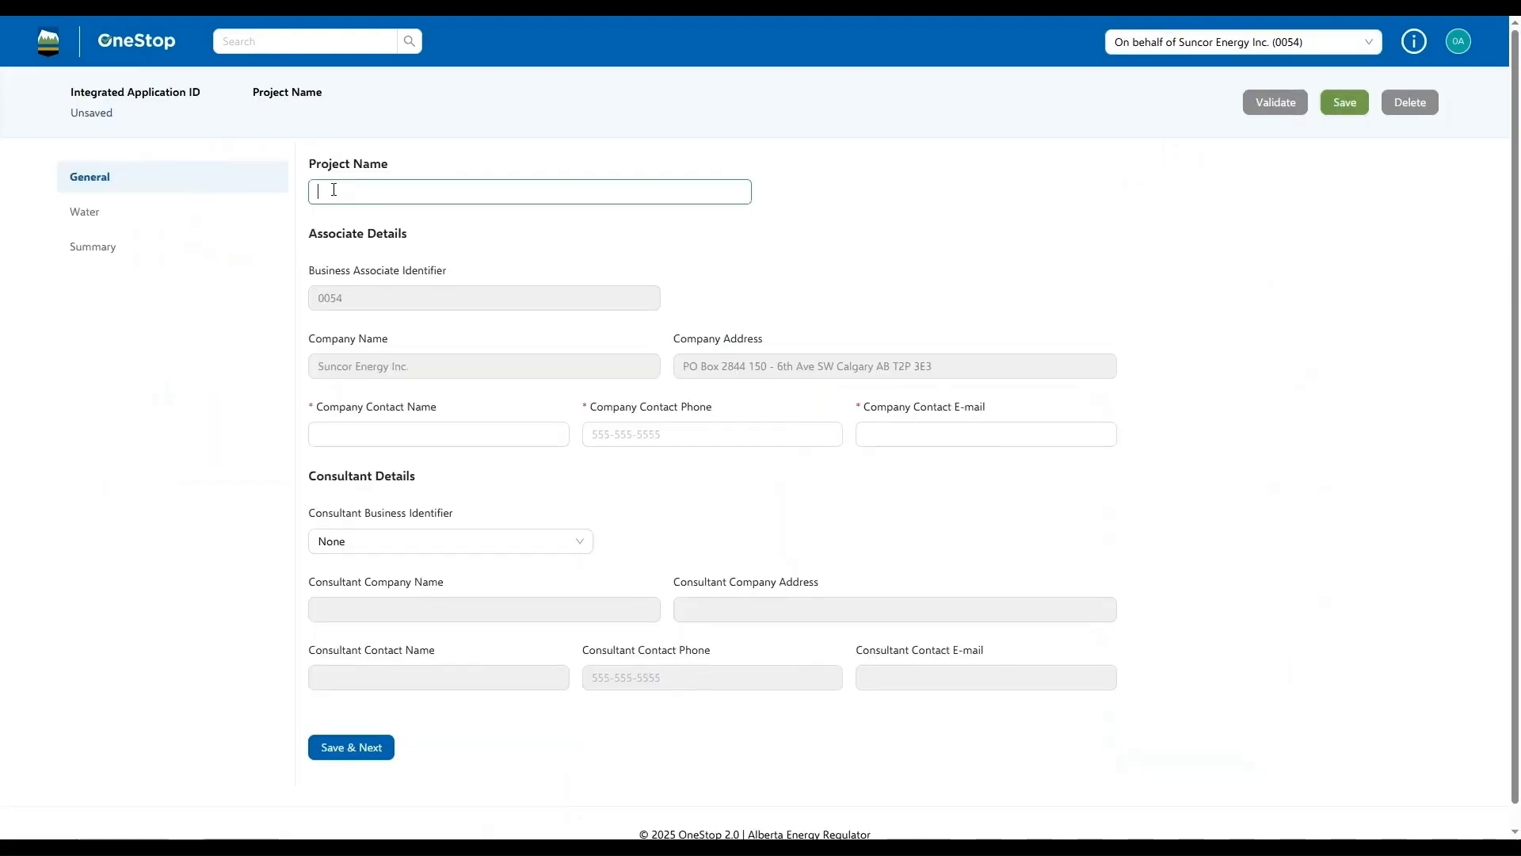
text(Northeast Operations)
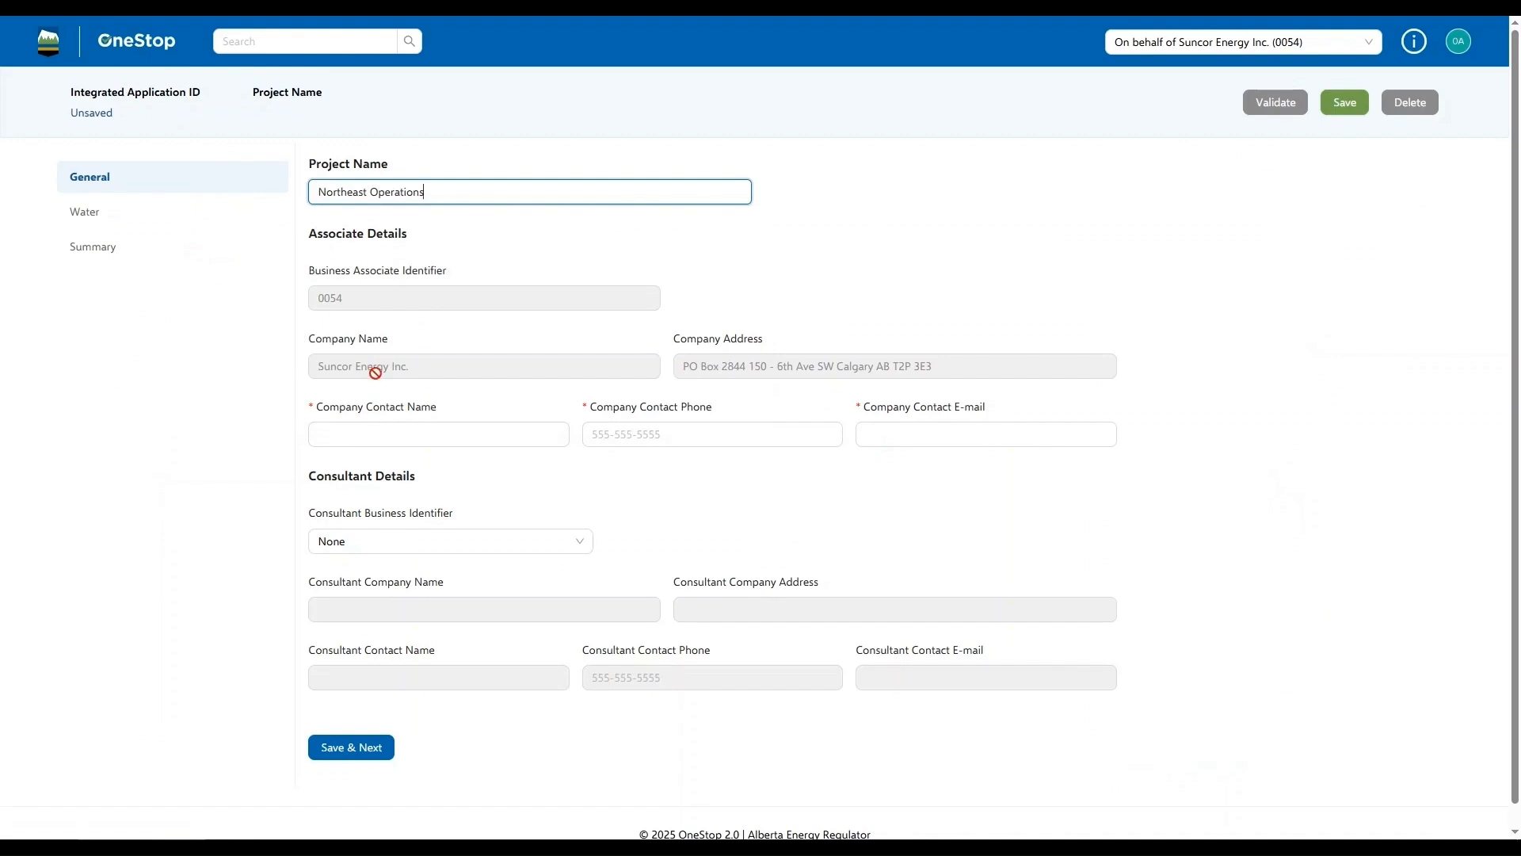
click(363, 428)
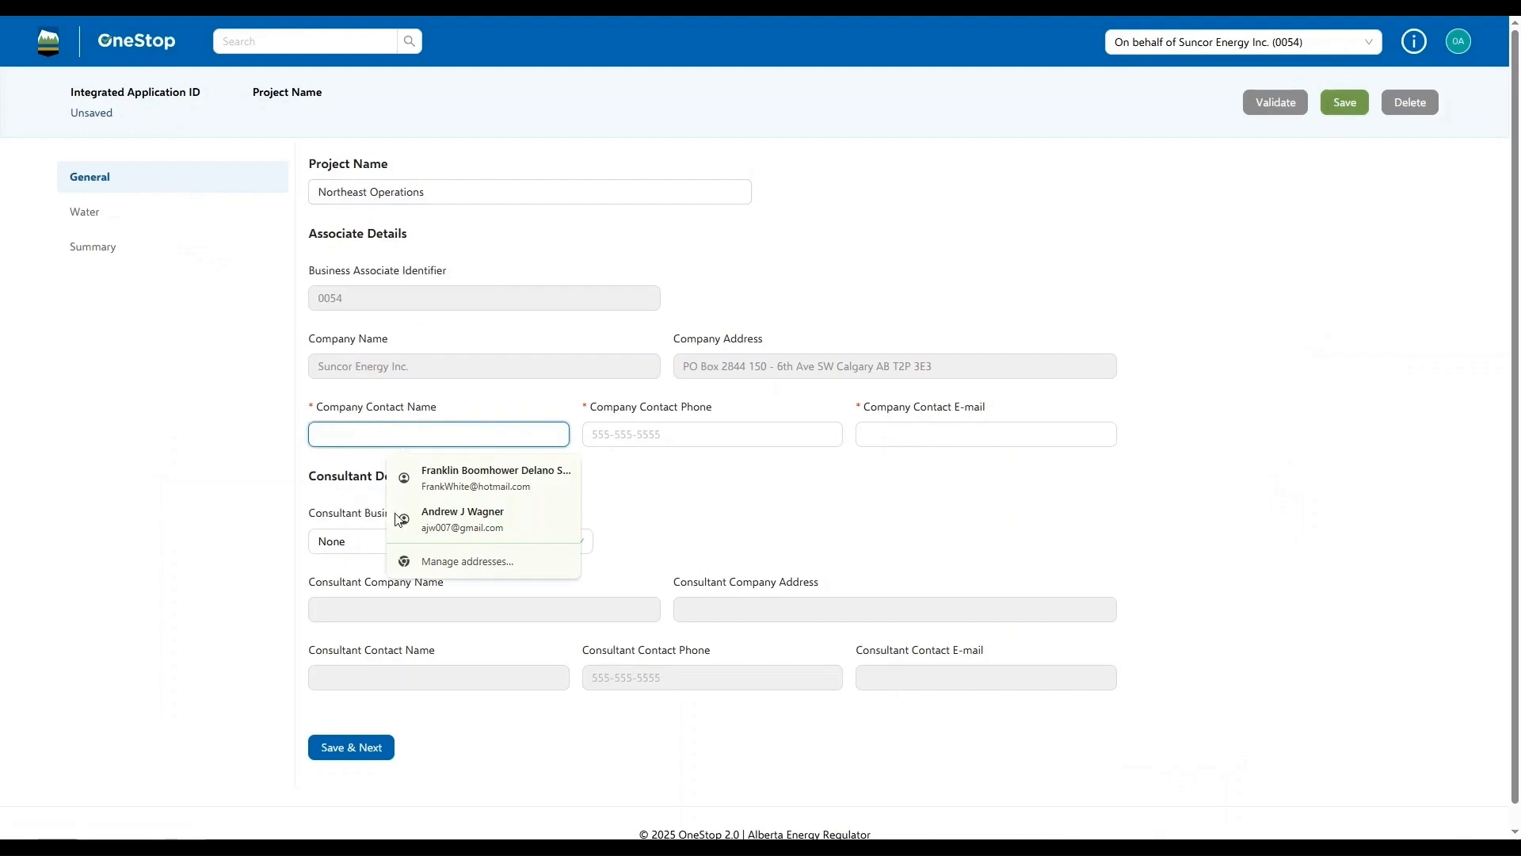
click(459, 480)
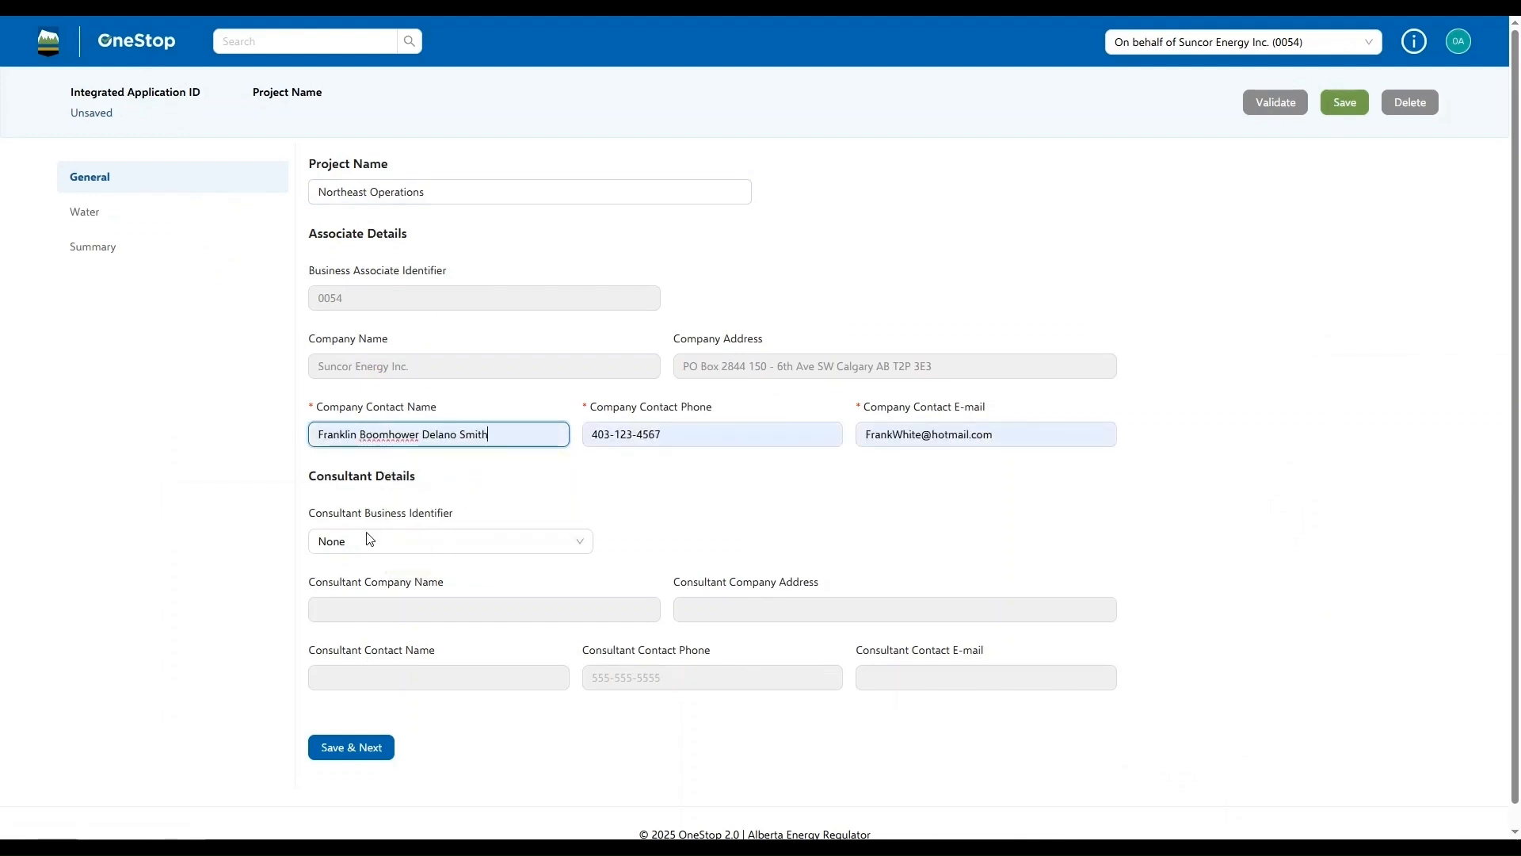
click(347, 751)
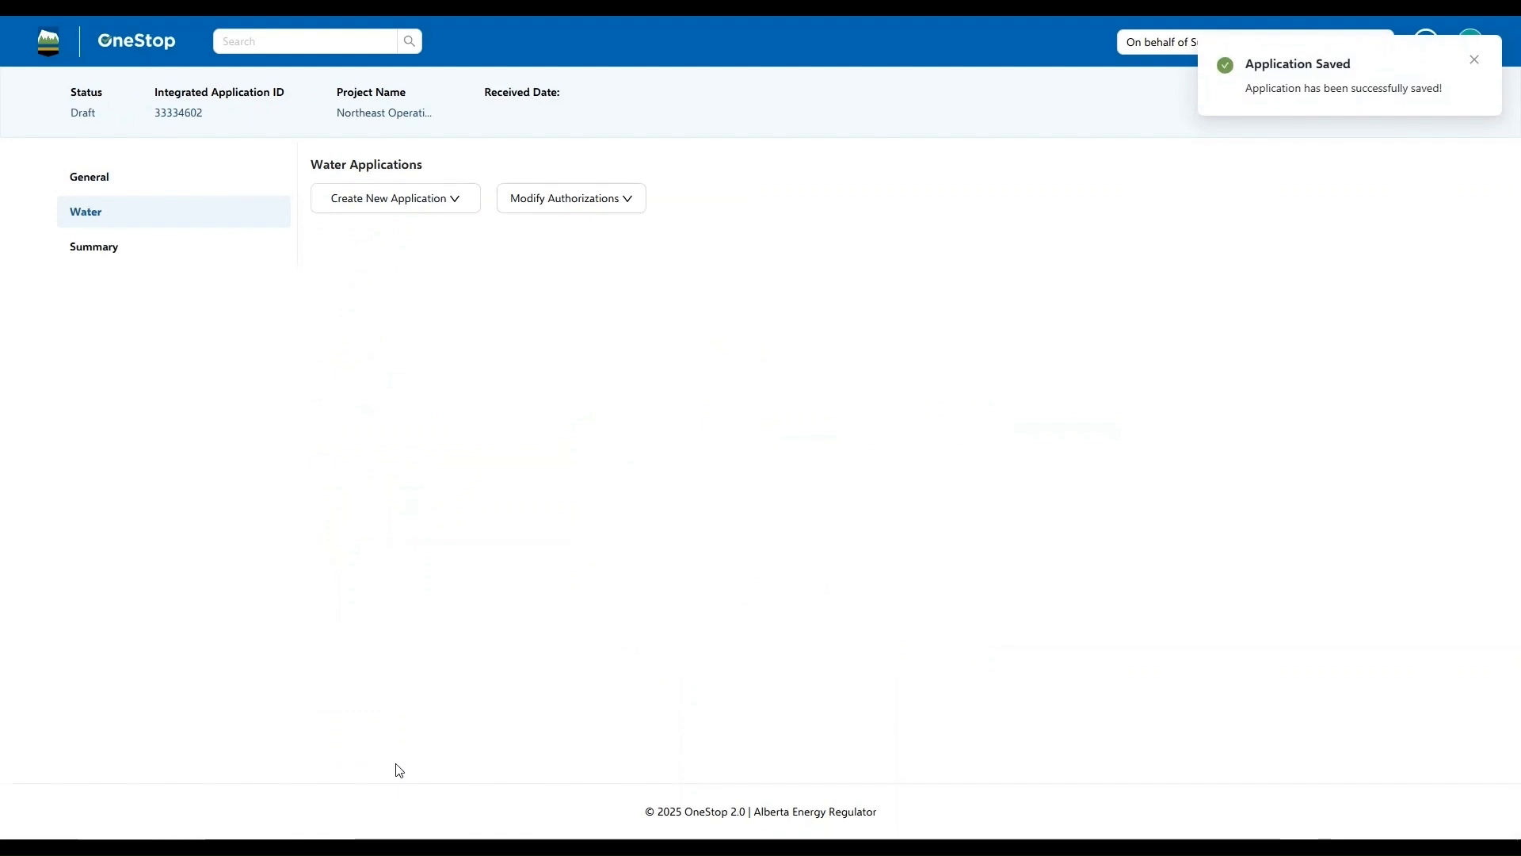
click(422, 203)
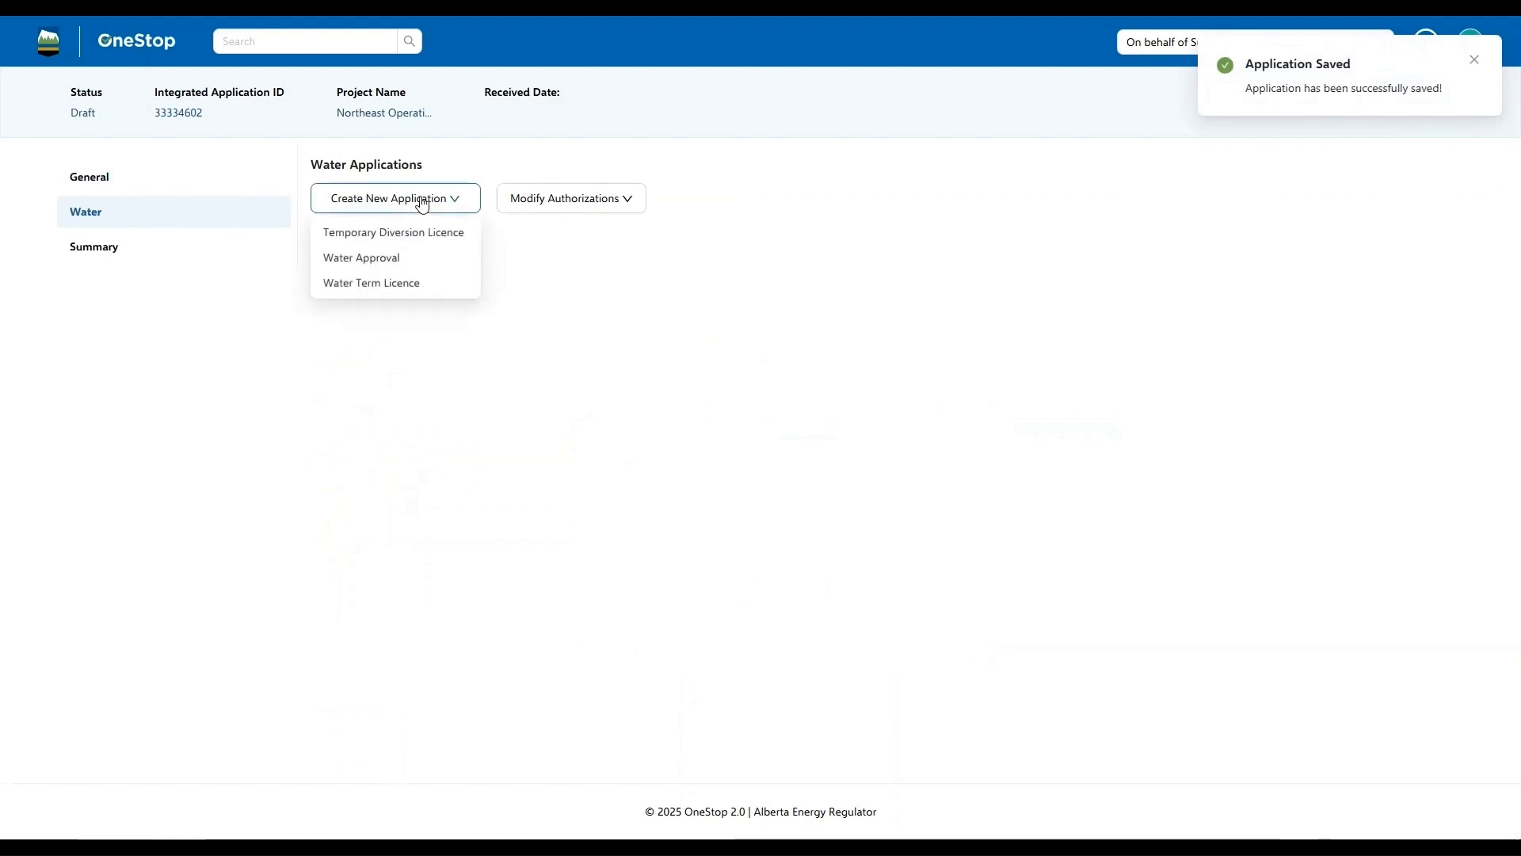
click(567, 203)
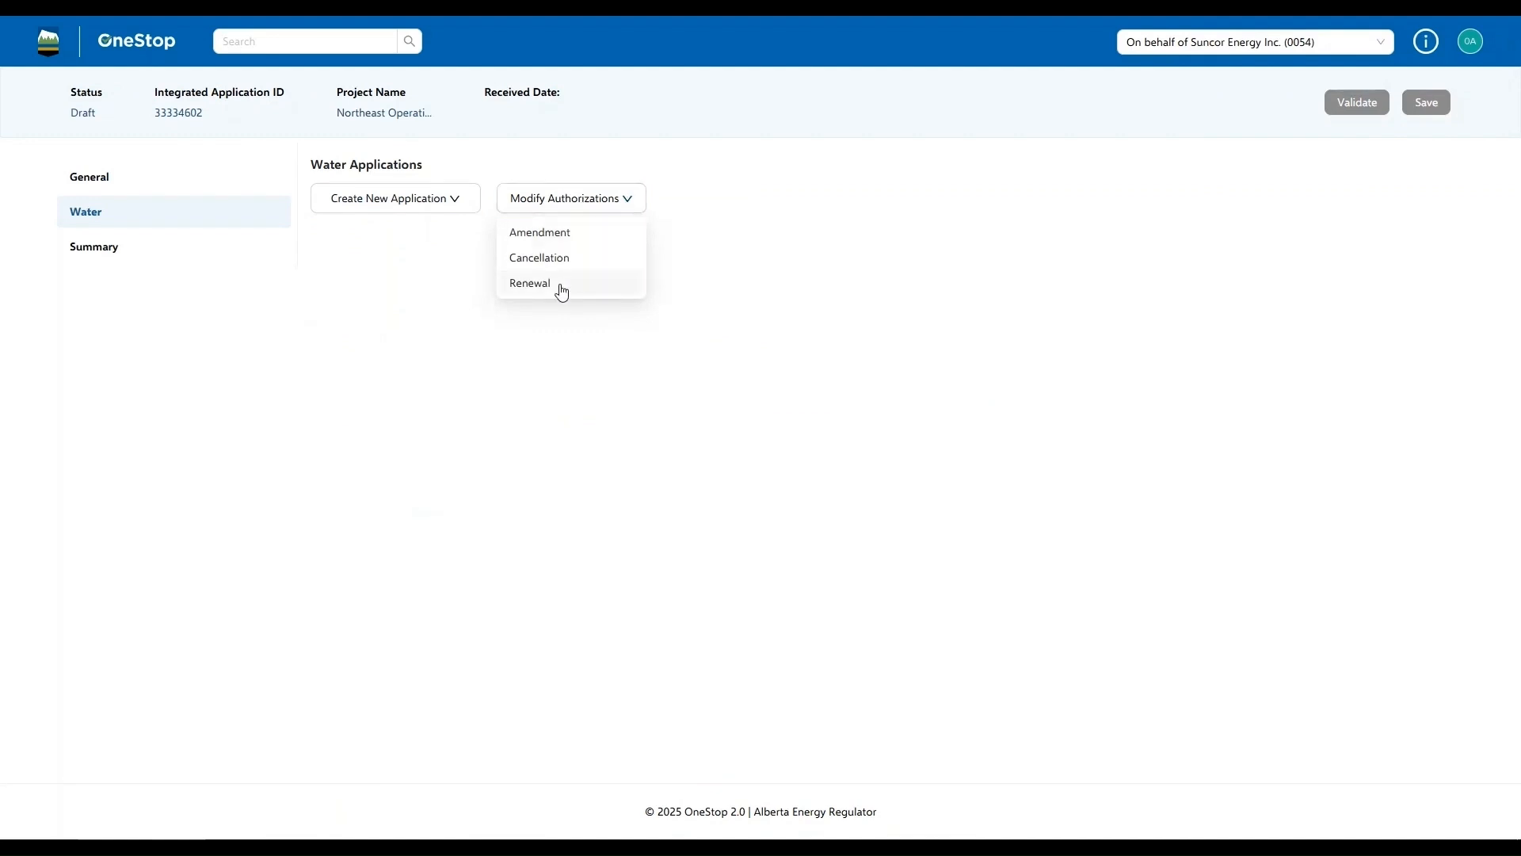
click(530, 283)
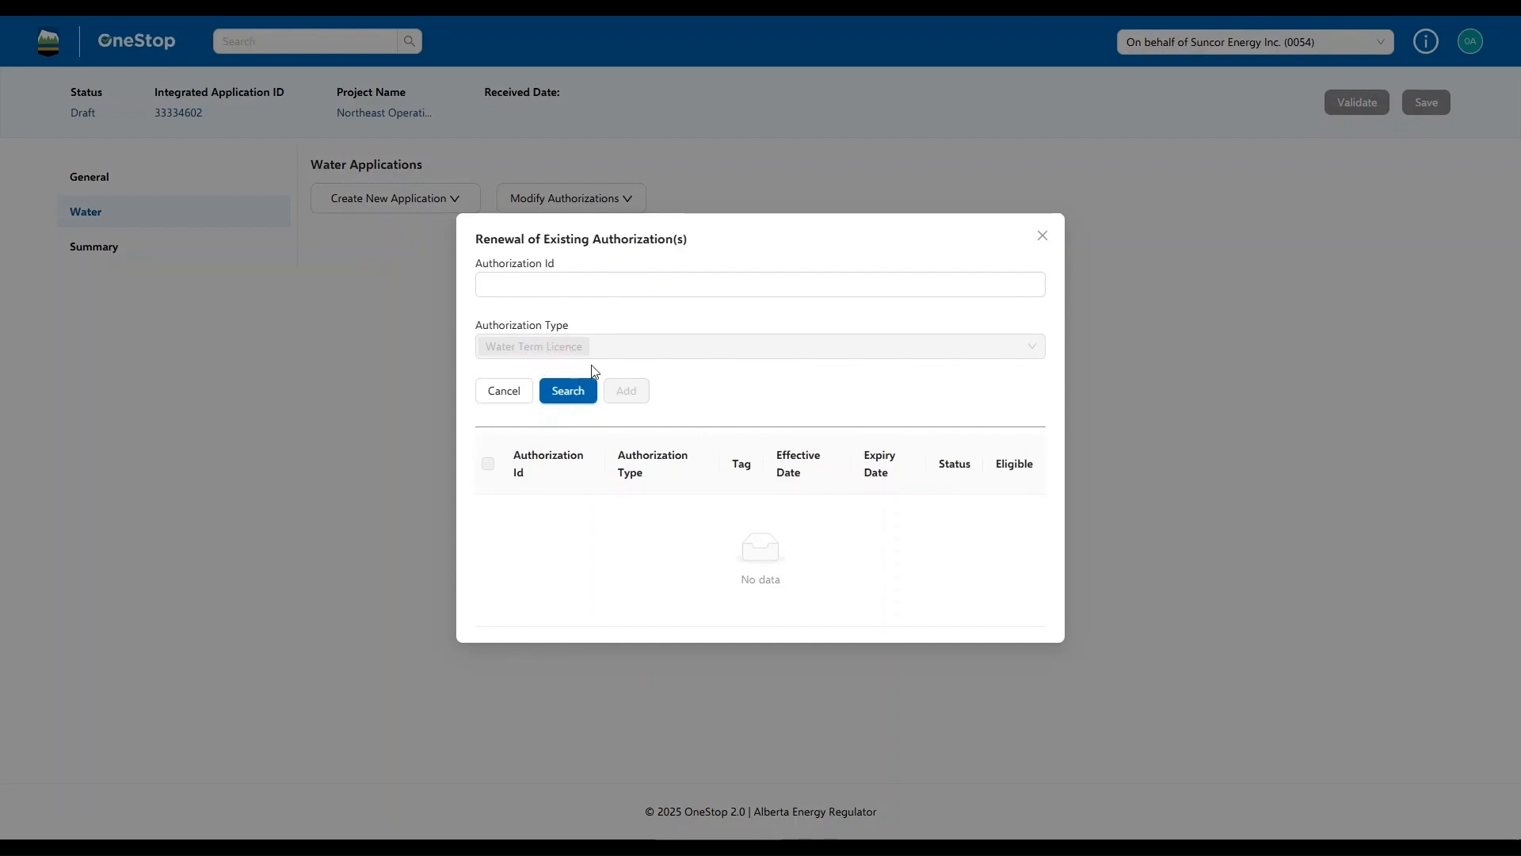
click(560, 288)
text(00367341)
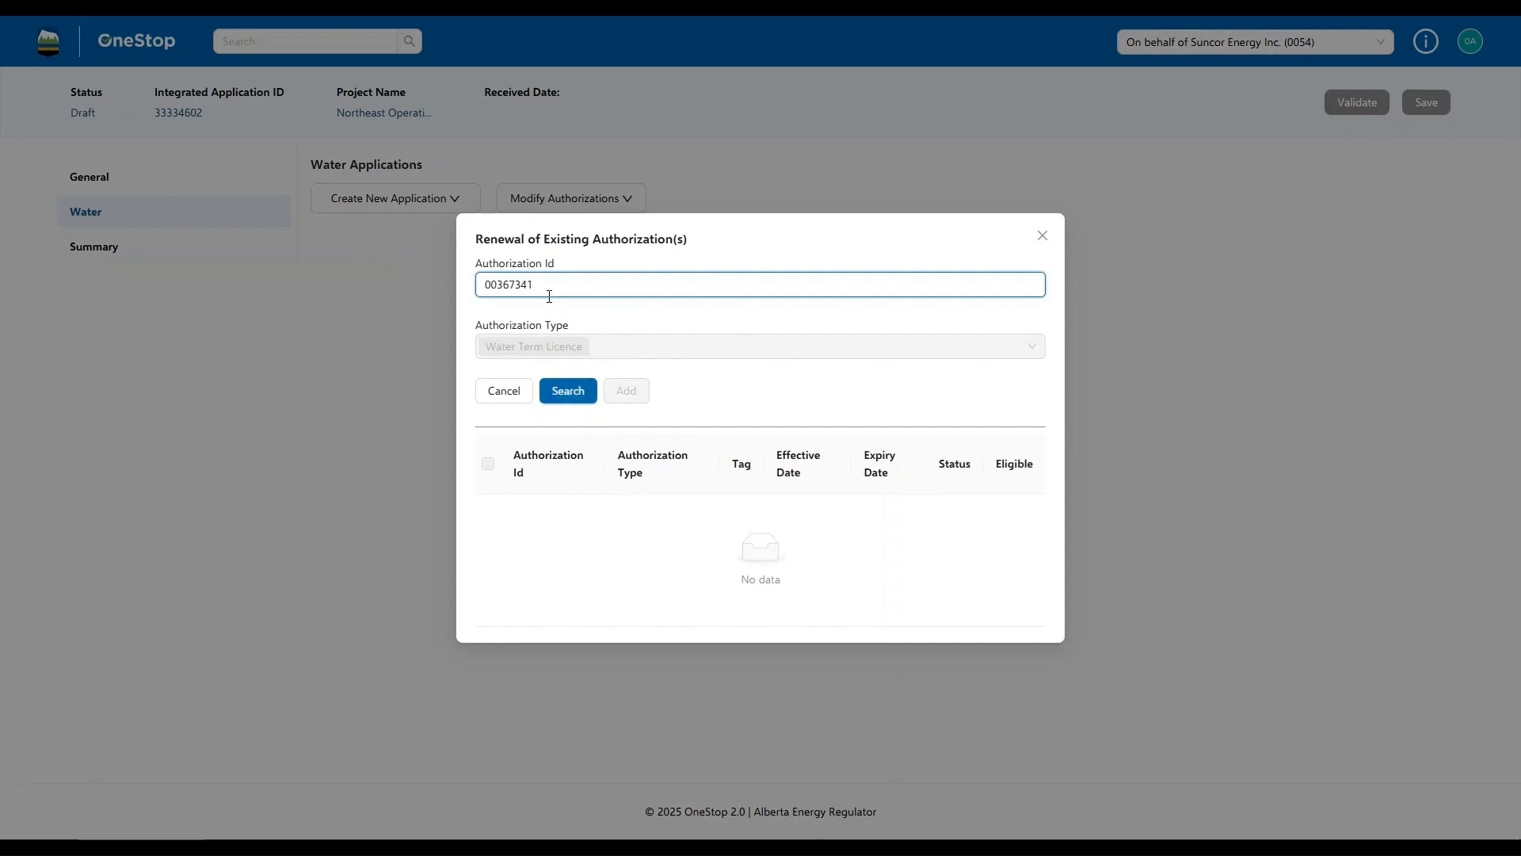
click(559, 387)
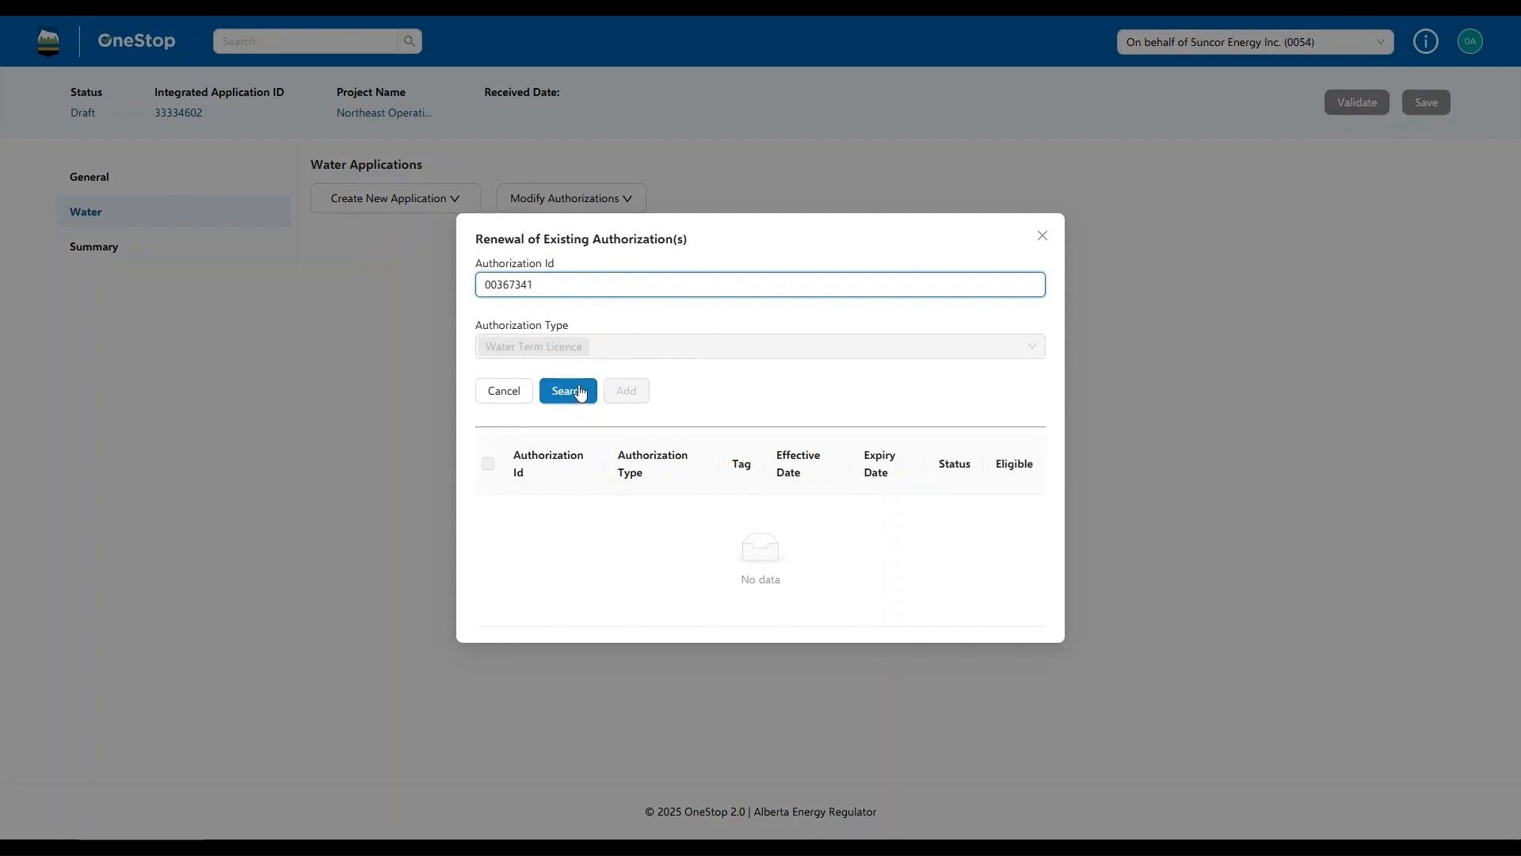
click(579, 394)
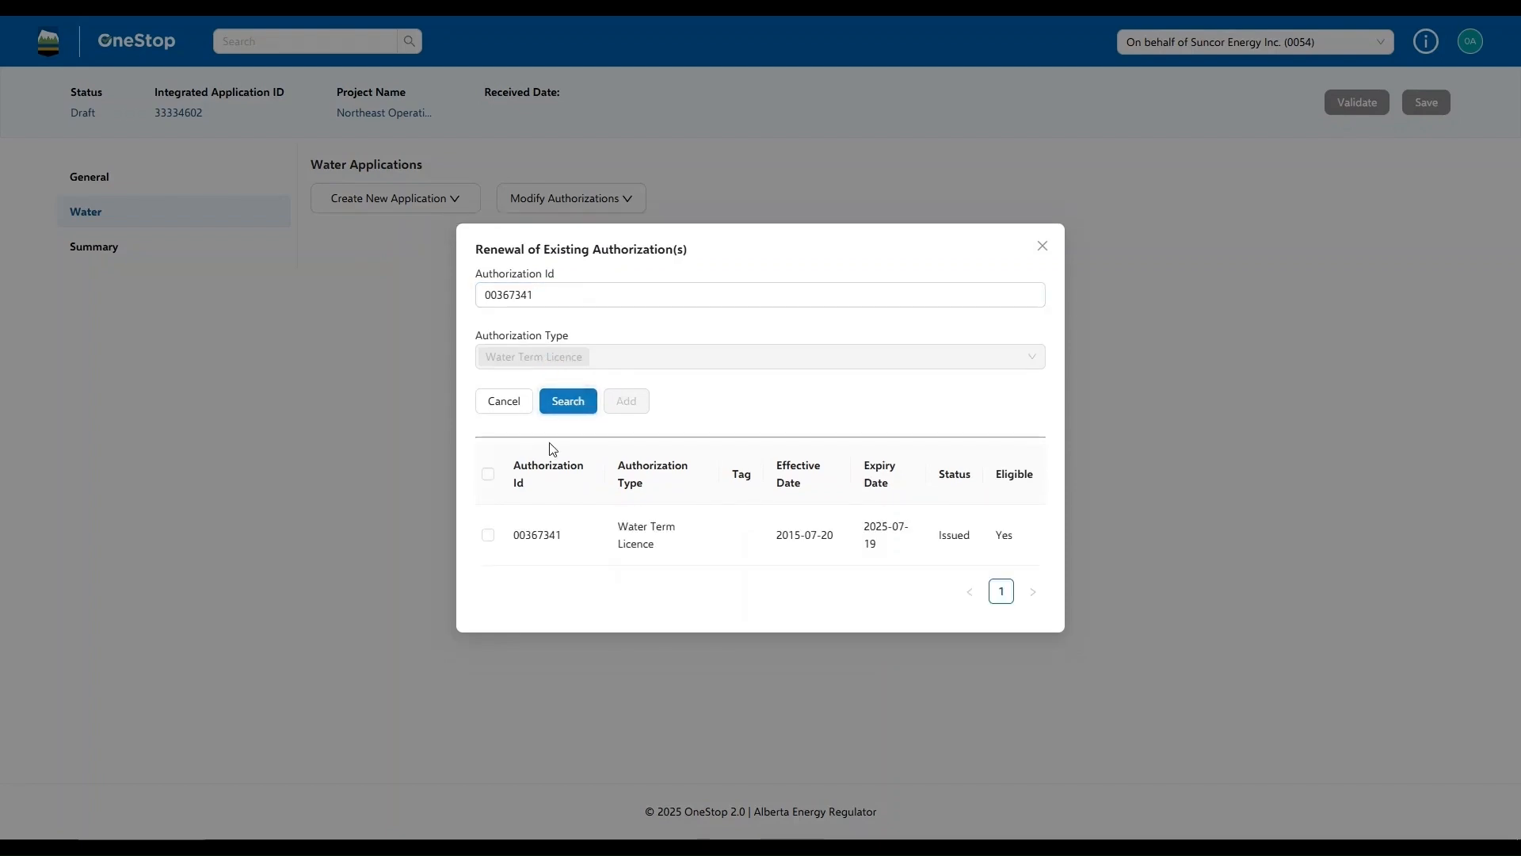
click(488, 536)
click(630, 396)
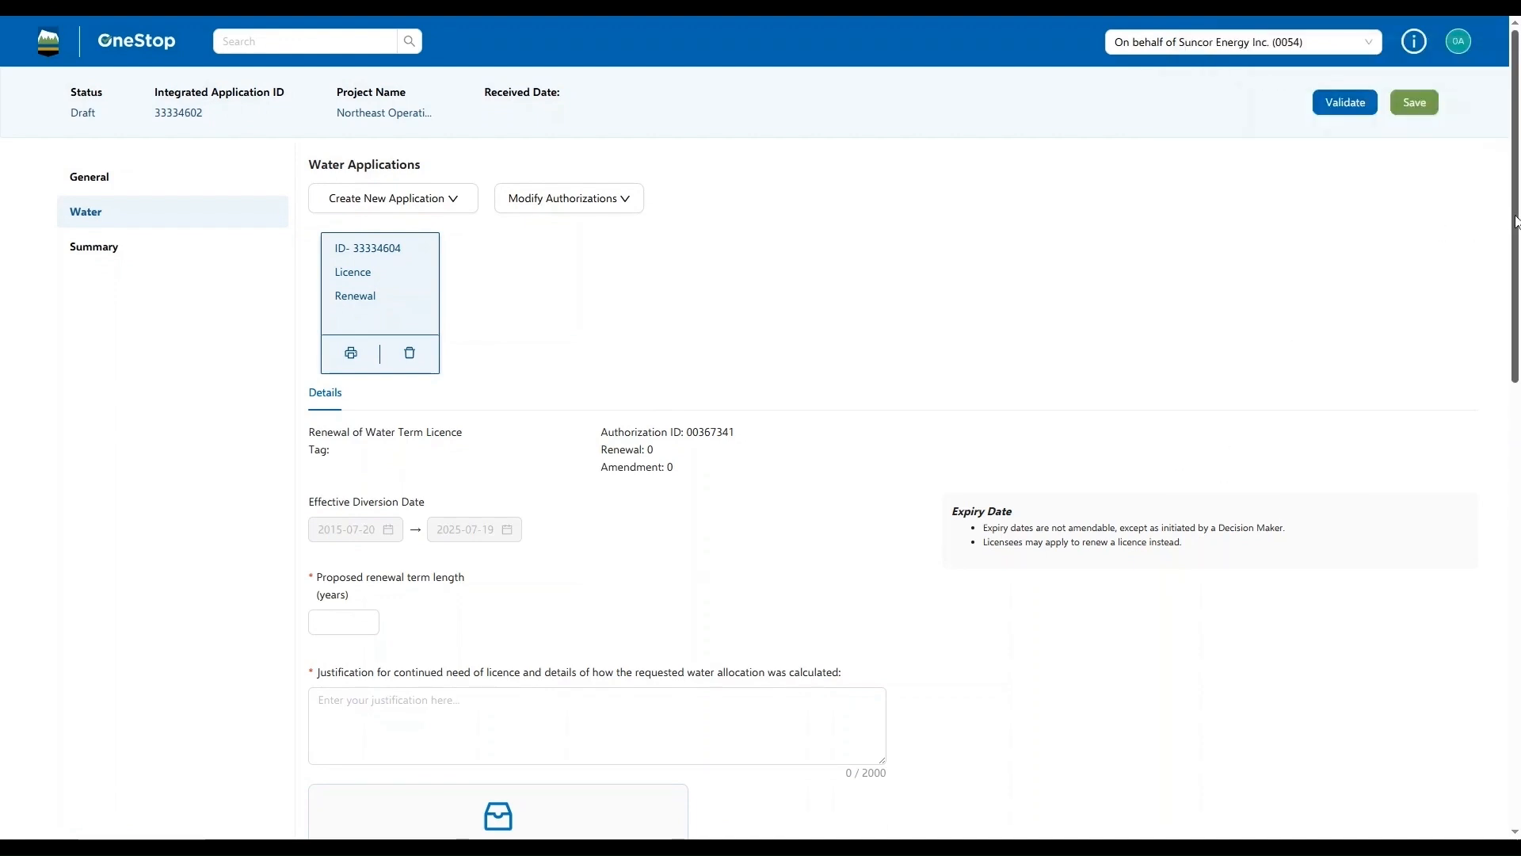
Set the proposed renewal term to 10 years and enter the justification "This is the justification that I am providing for our planned continued use of water."
drag(1515, 222, 1496, 273)
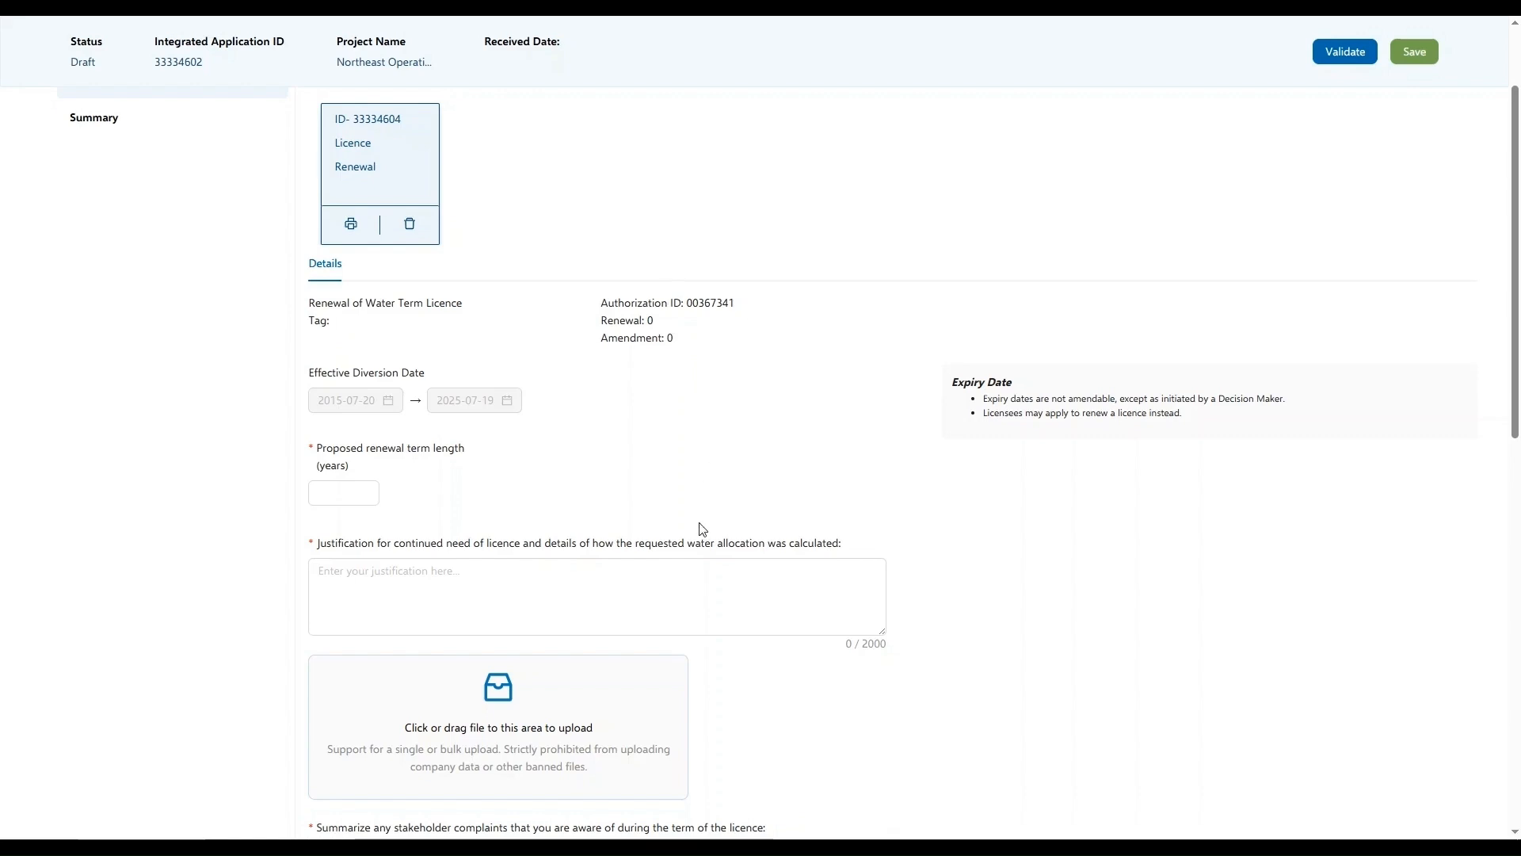
click(348, 494)
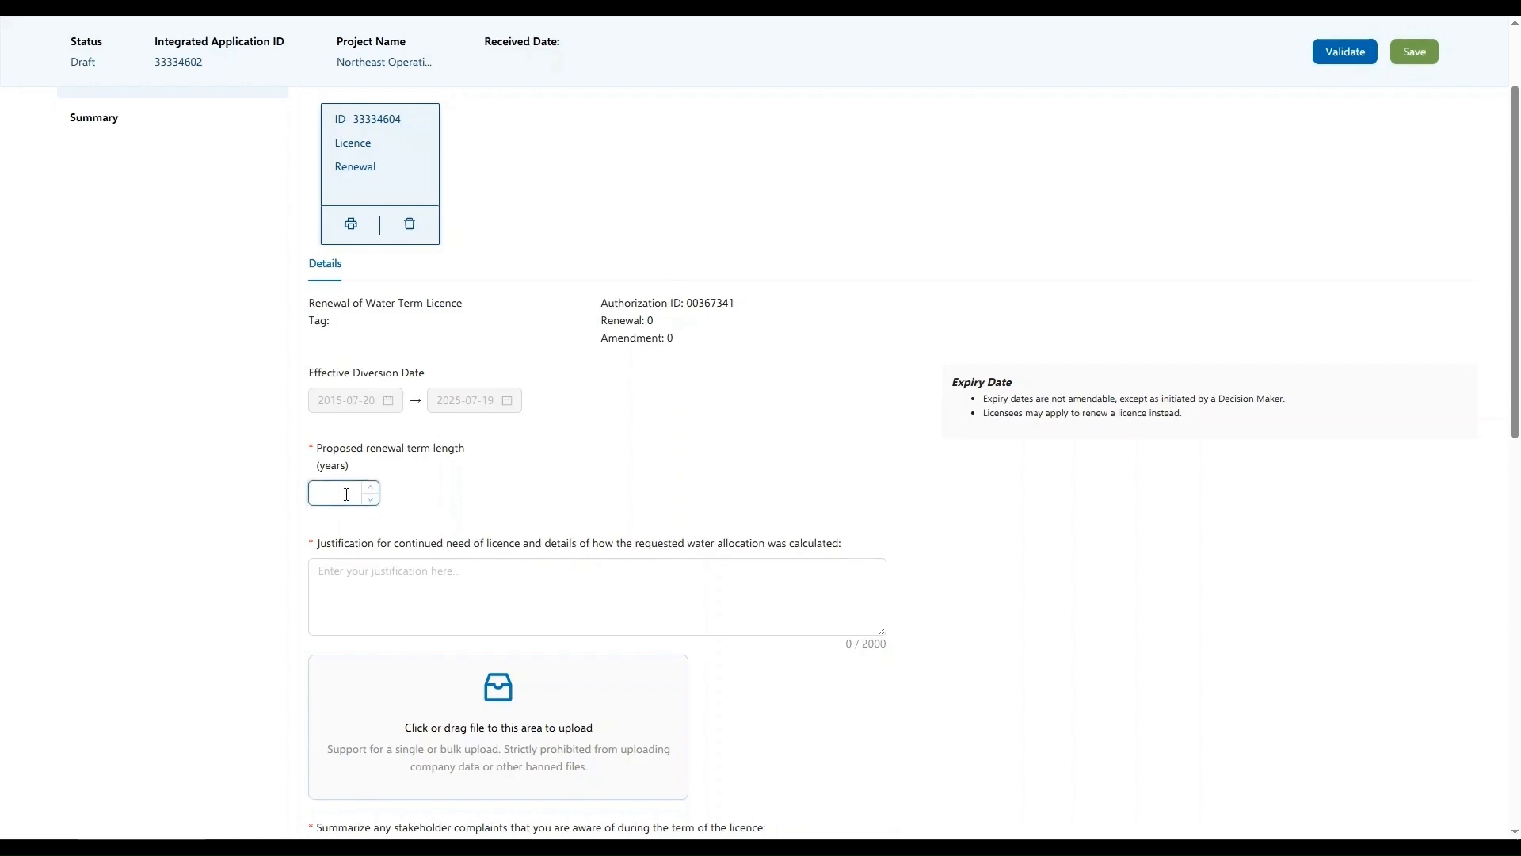
text(10)
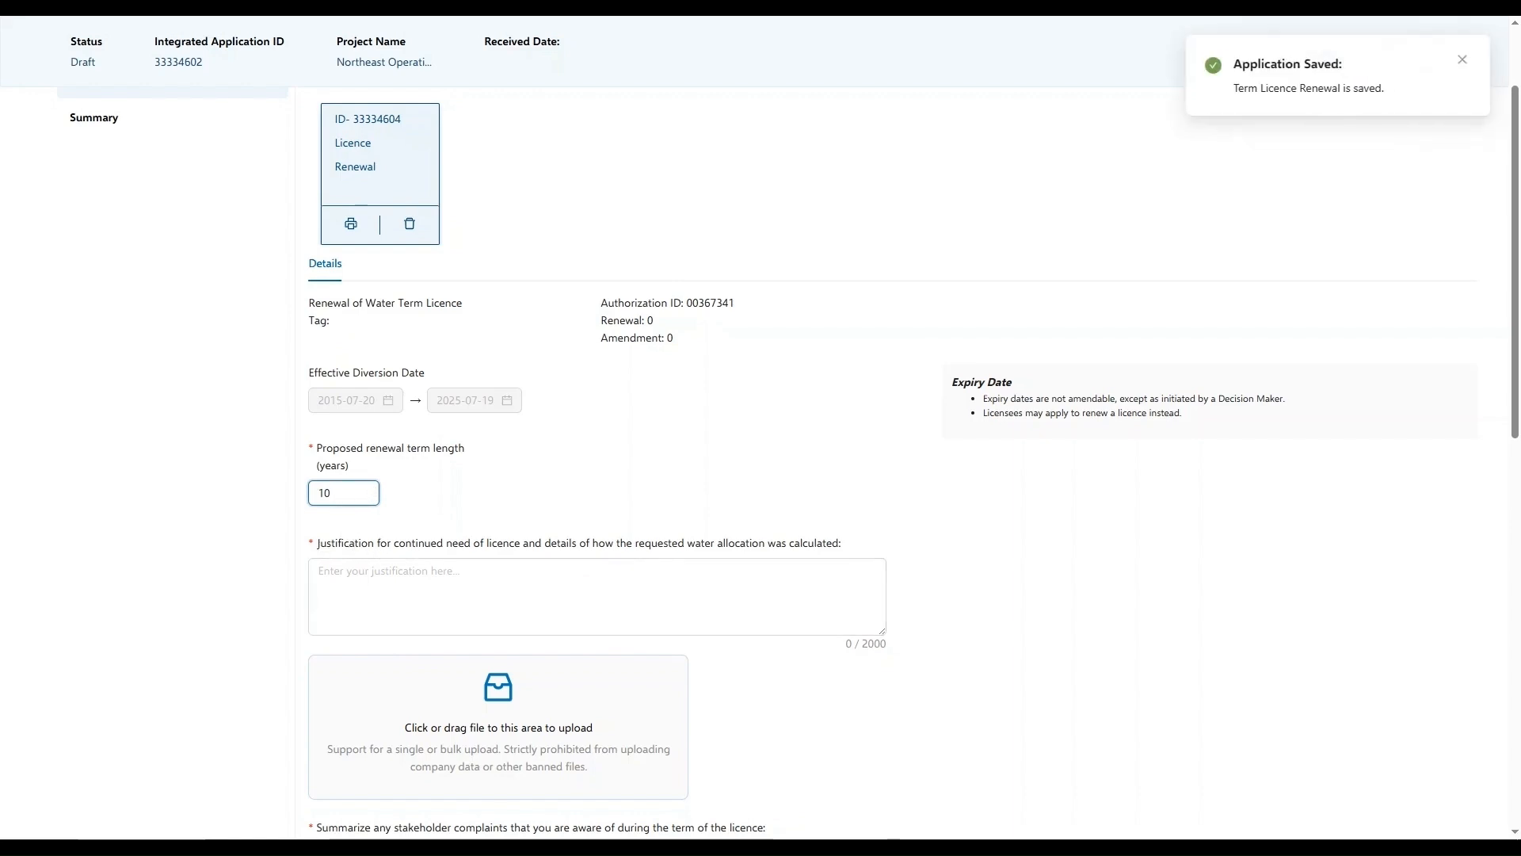
click(518, 583)
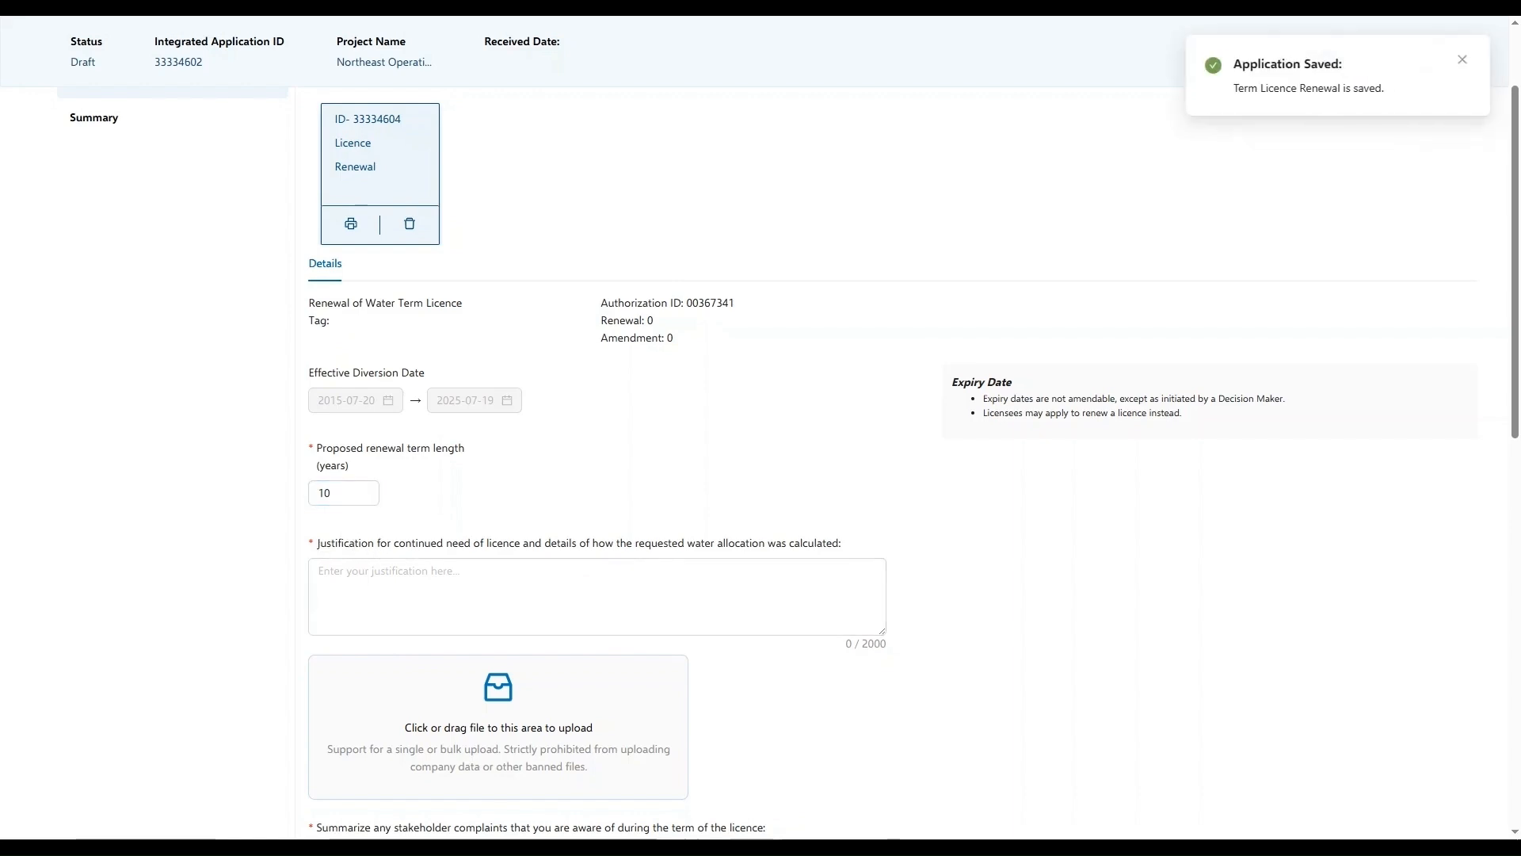
click(509, 574)
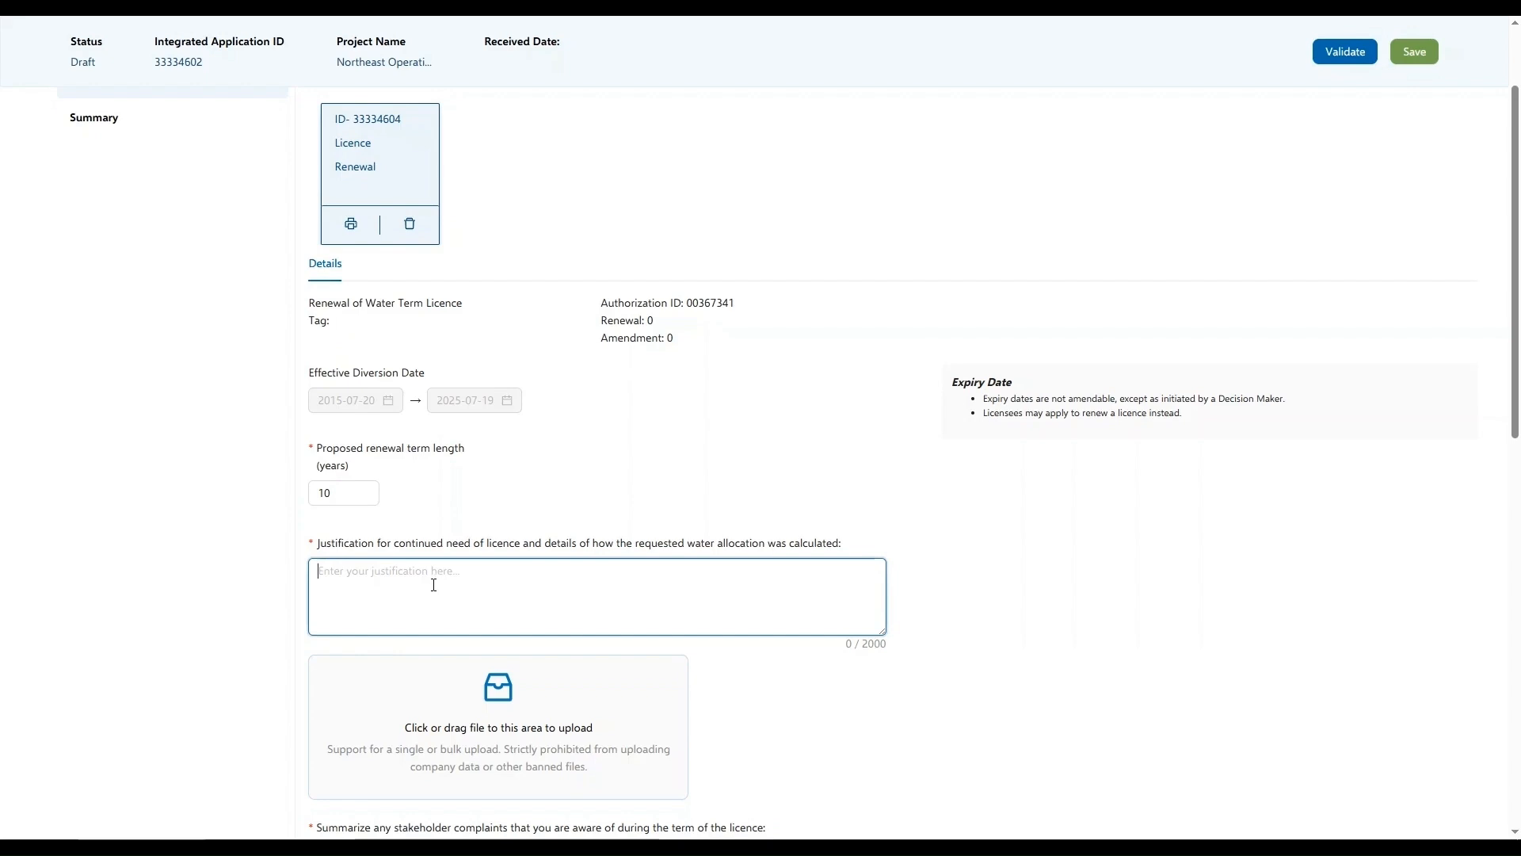
text(This is the justification that I am providing for our planned continued use of water)
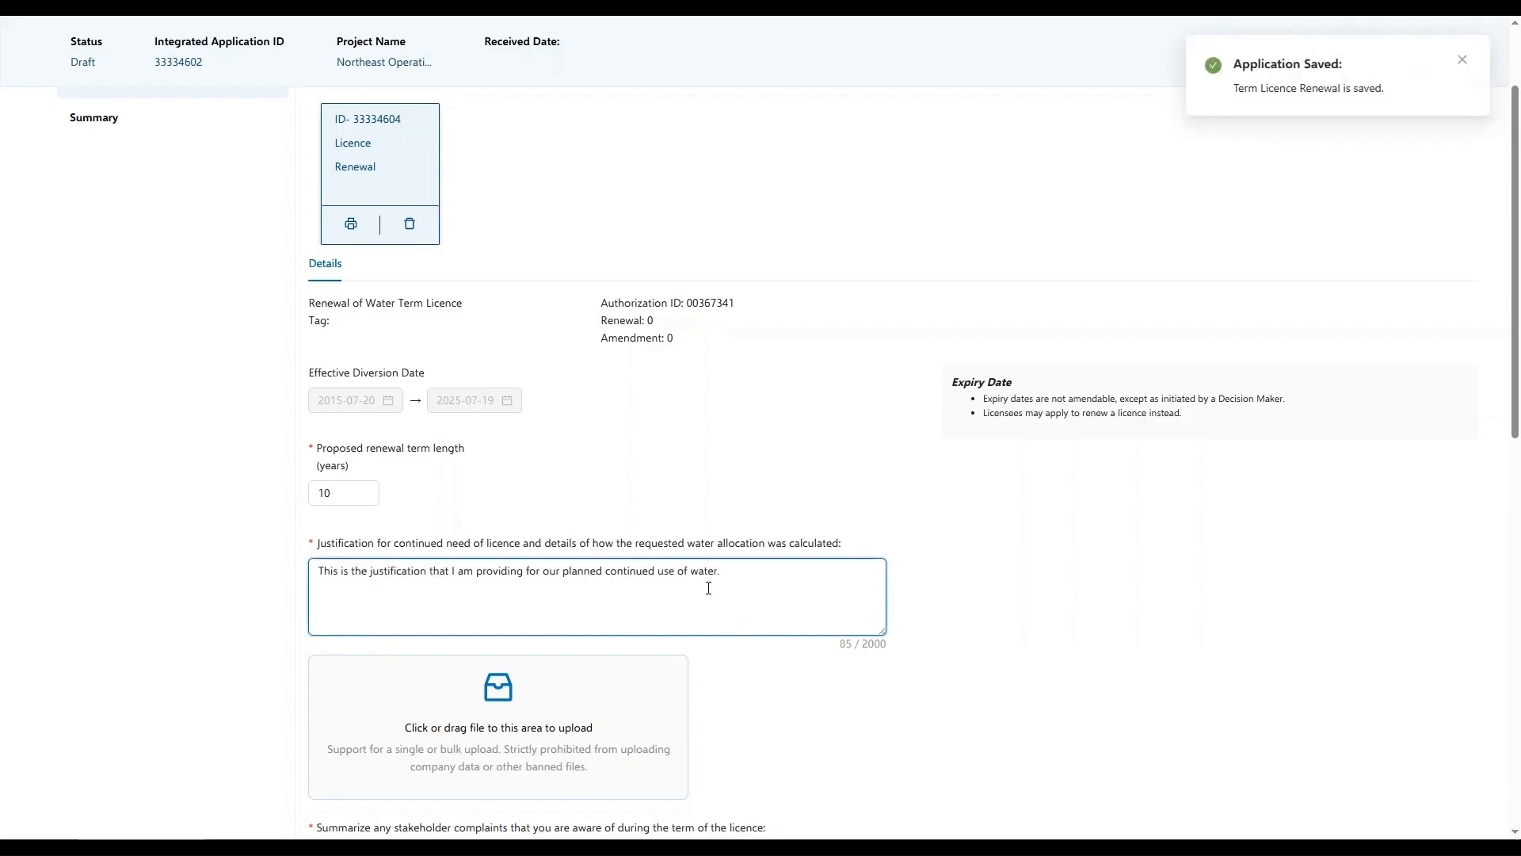
Enter the stakeholder complaints summary "There have been no stakeholder complaints during the current term of this licence."
scroll(734, 626, down, 2)
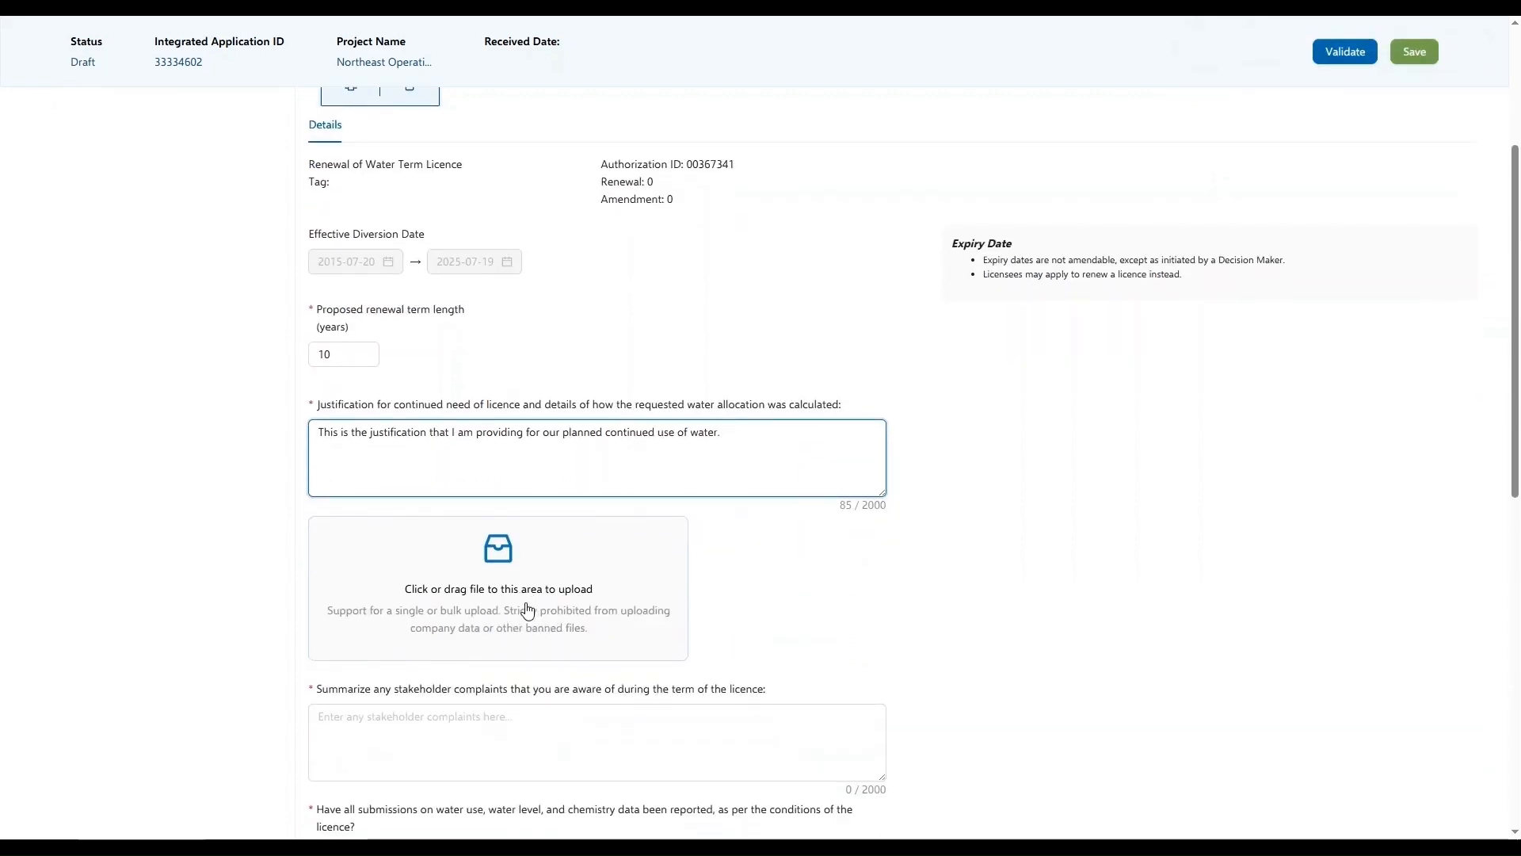
scroll(528, 618, down, 2)
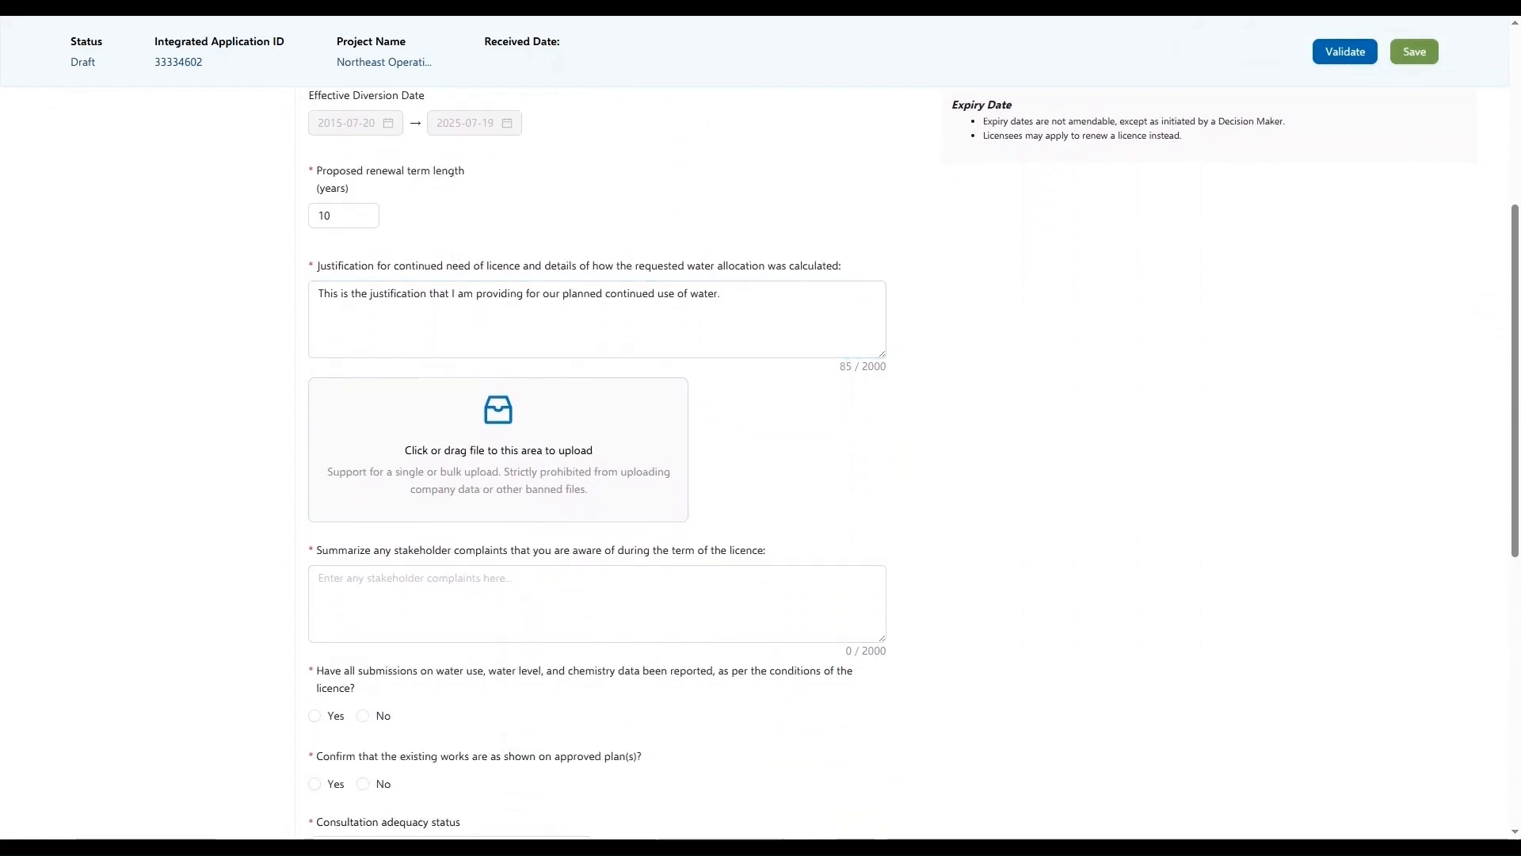
click(542, 593)
text(There have been no stakeholder complaints during the current term of this licence.)
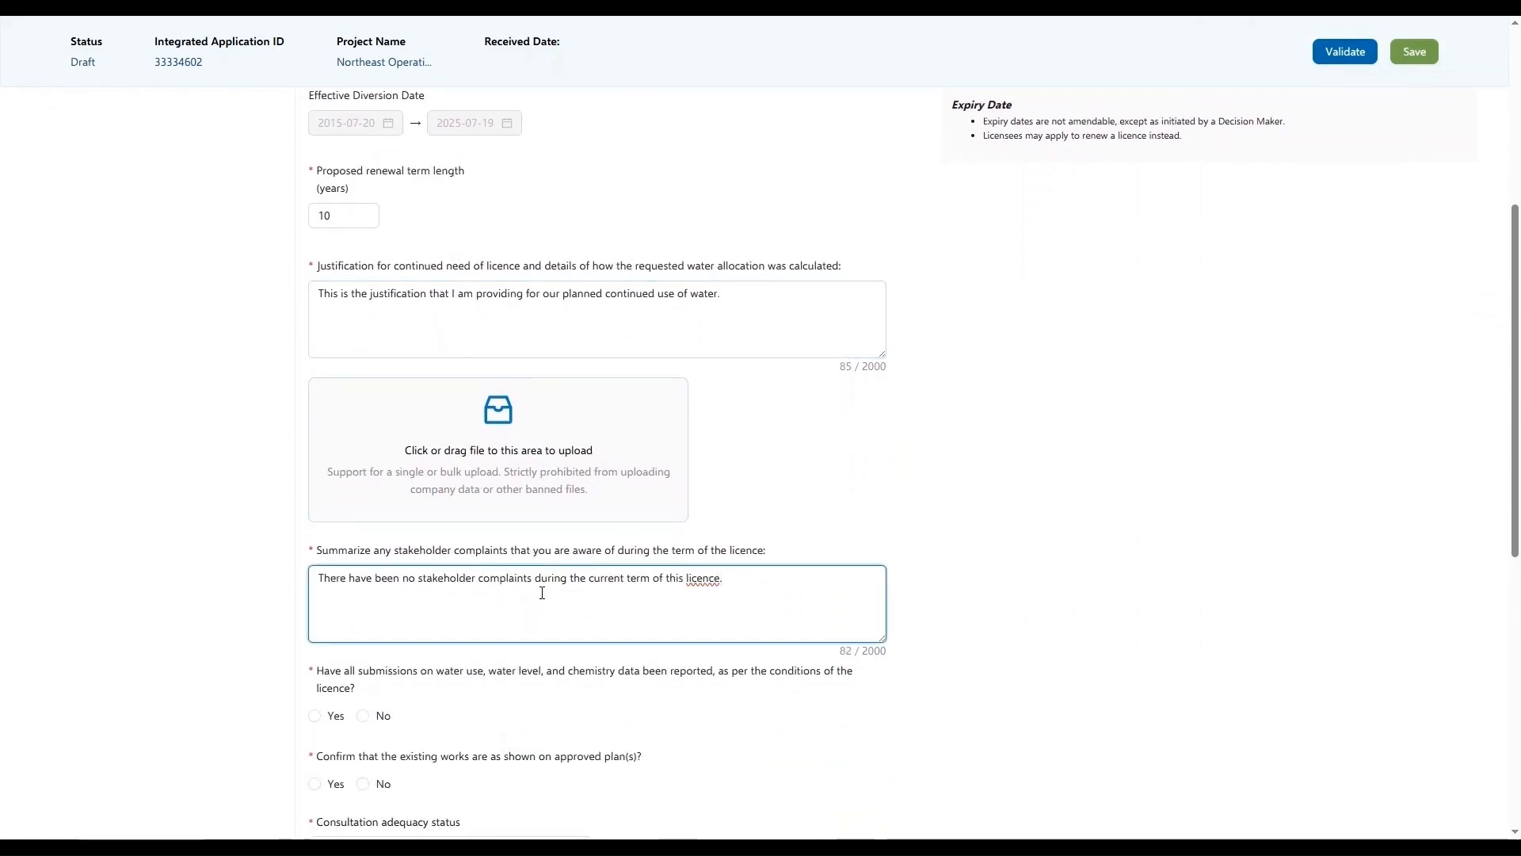
Answer Yes to all water data submissions being reported and to the existing works being as shown on approved plans
scroll(694, 507, down, 3)
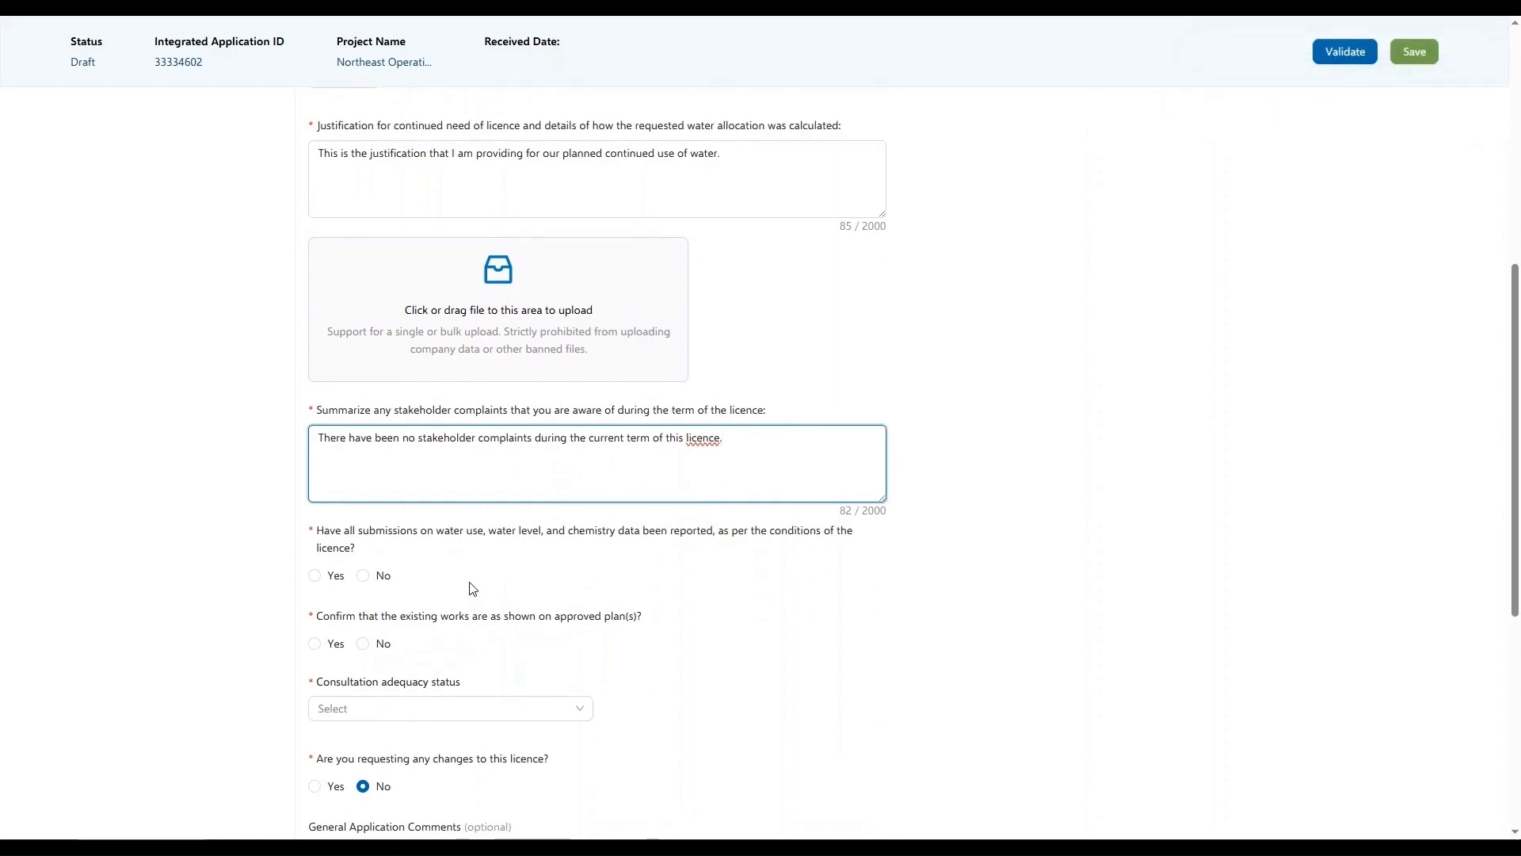
scroll(473, 584, down, 1)
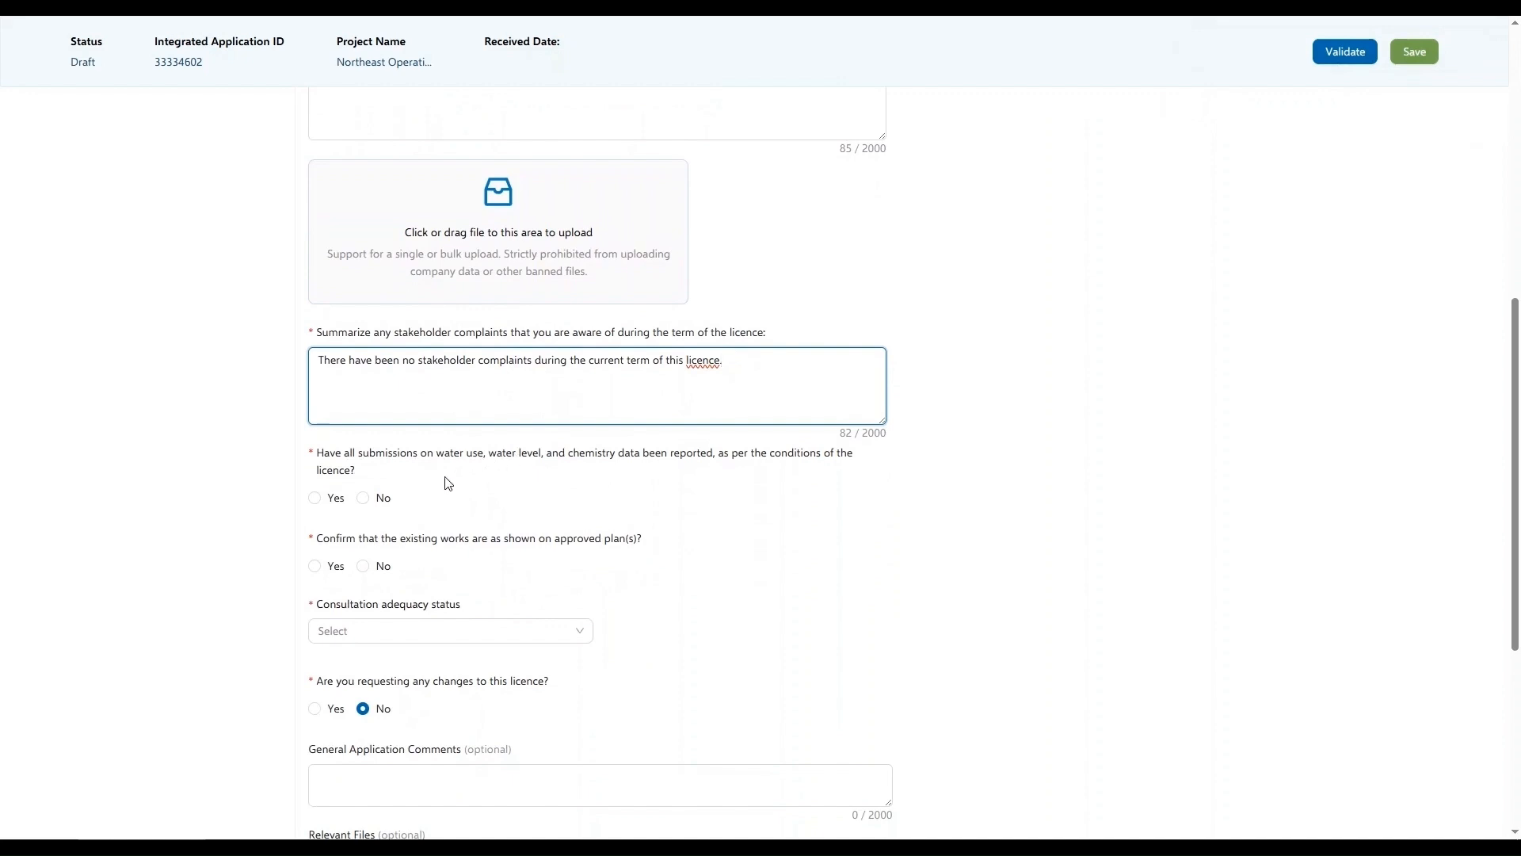
click(317, 499)
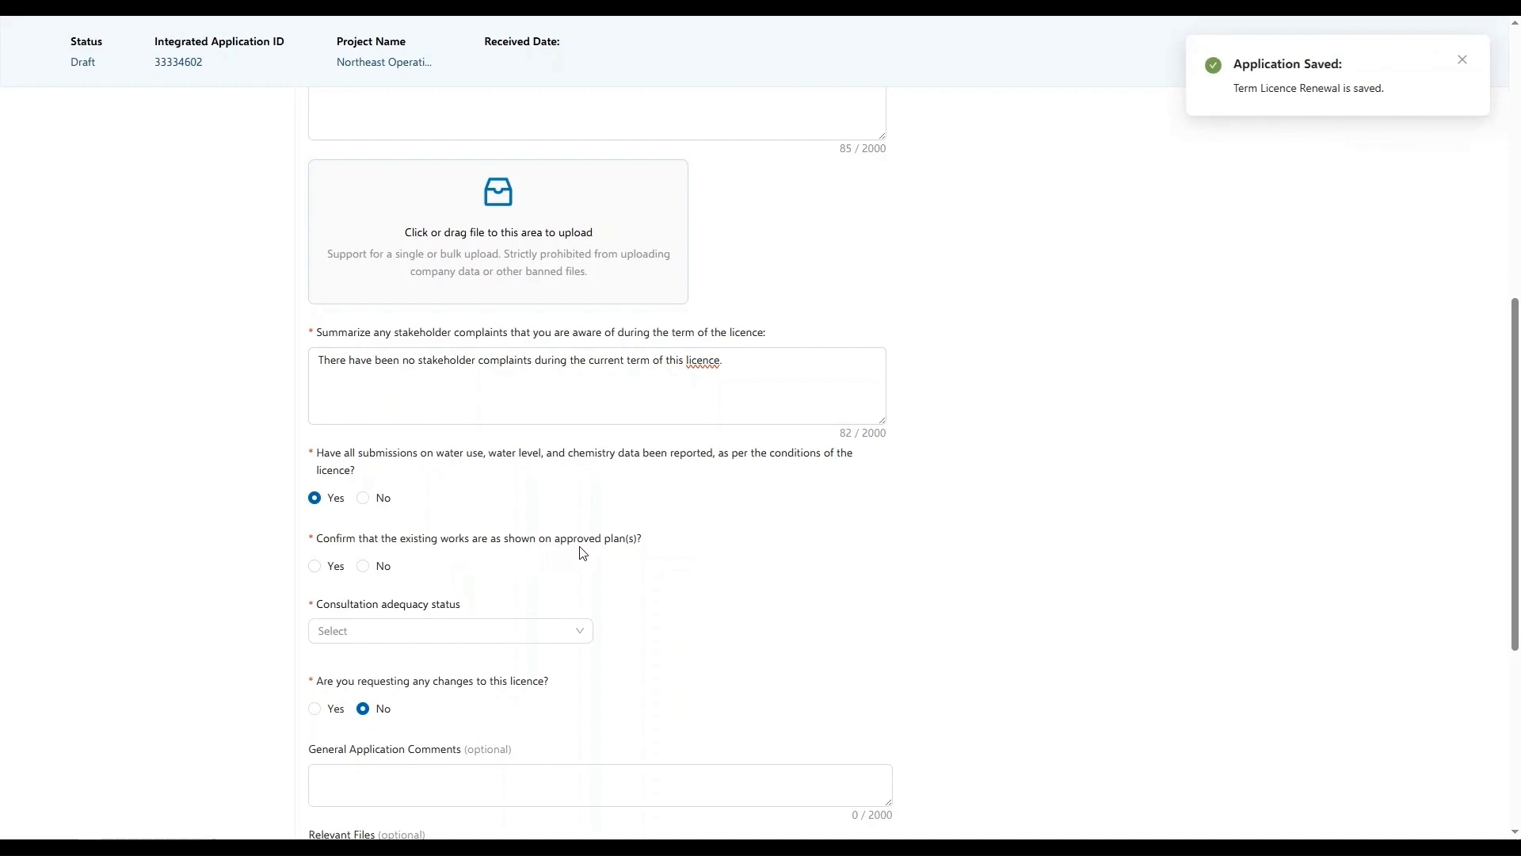
click(316, 567)
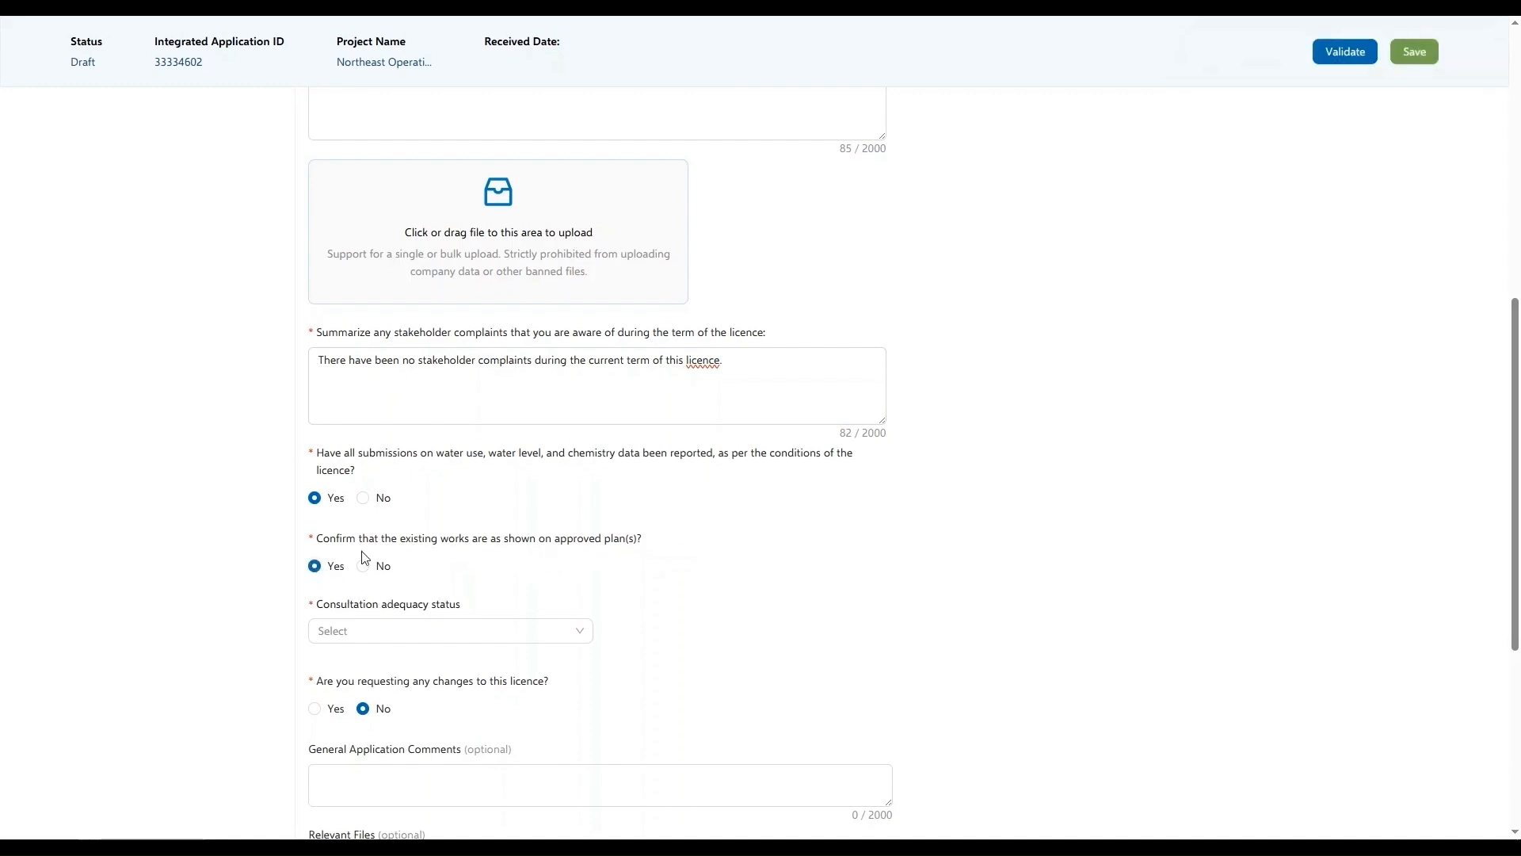
Record the consultation adequacy as Required and Adequate with file number F123, and upload _Consultation Adequacy.pdf as the adequacy decision document
click(373, 634)
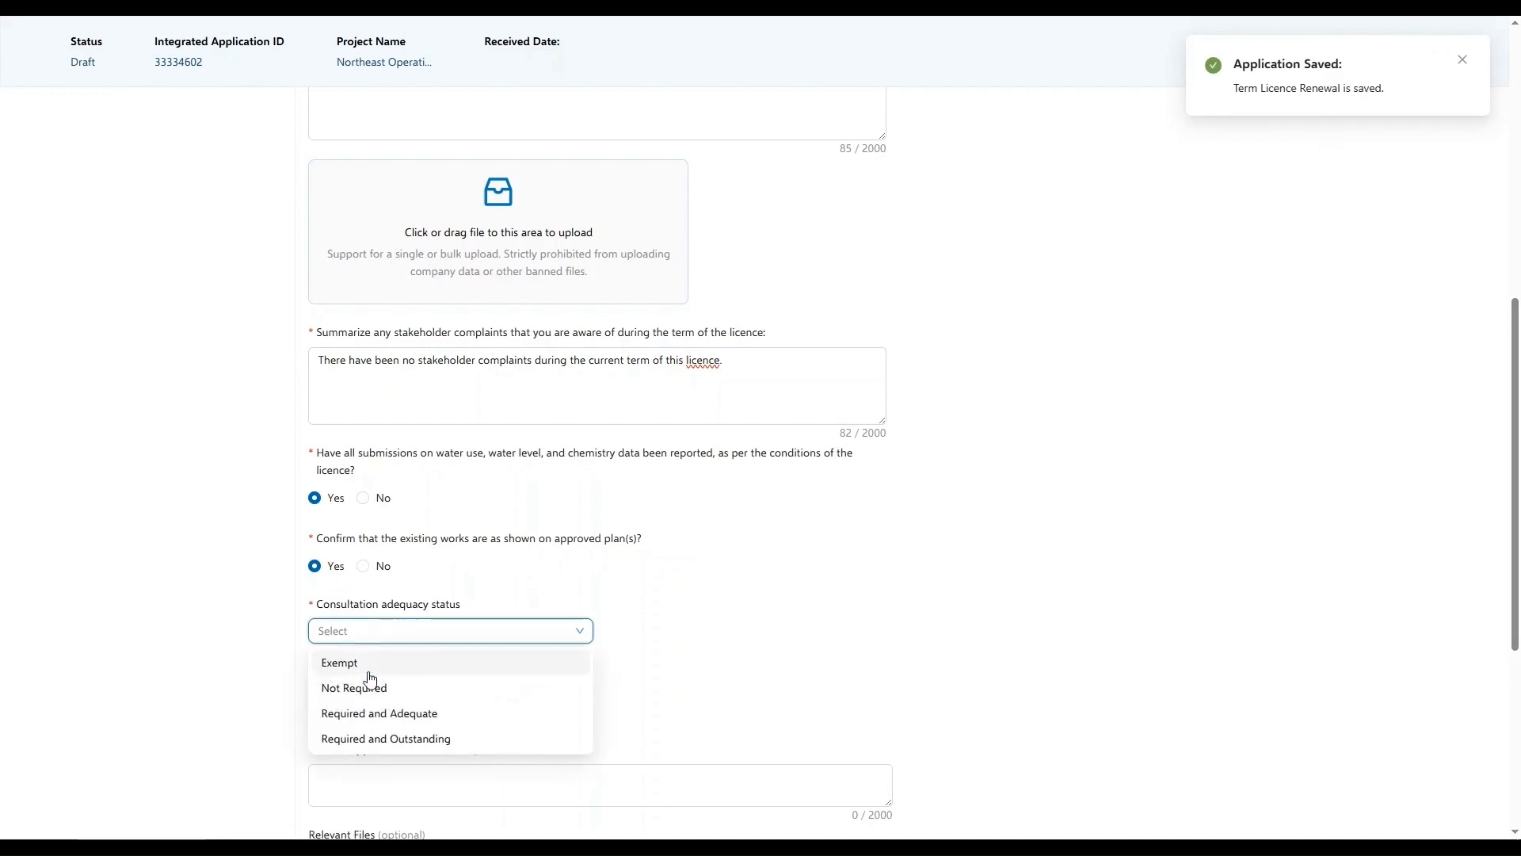
click(381, 715)
scroll(379, 697, down, 2)
click(325, 530)
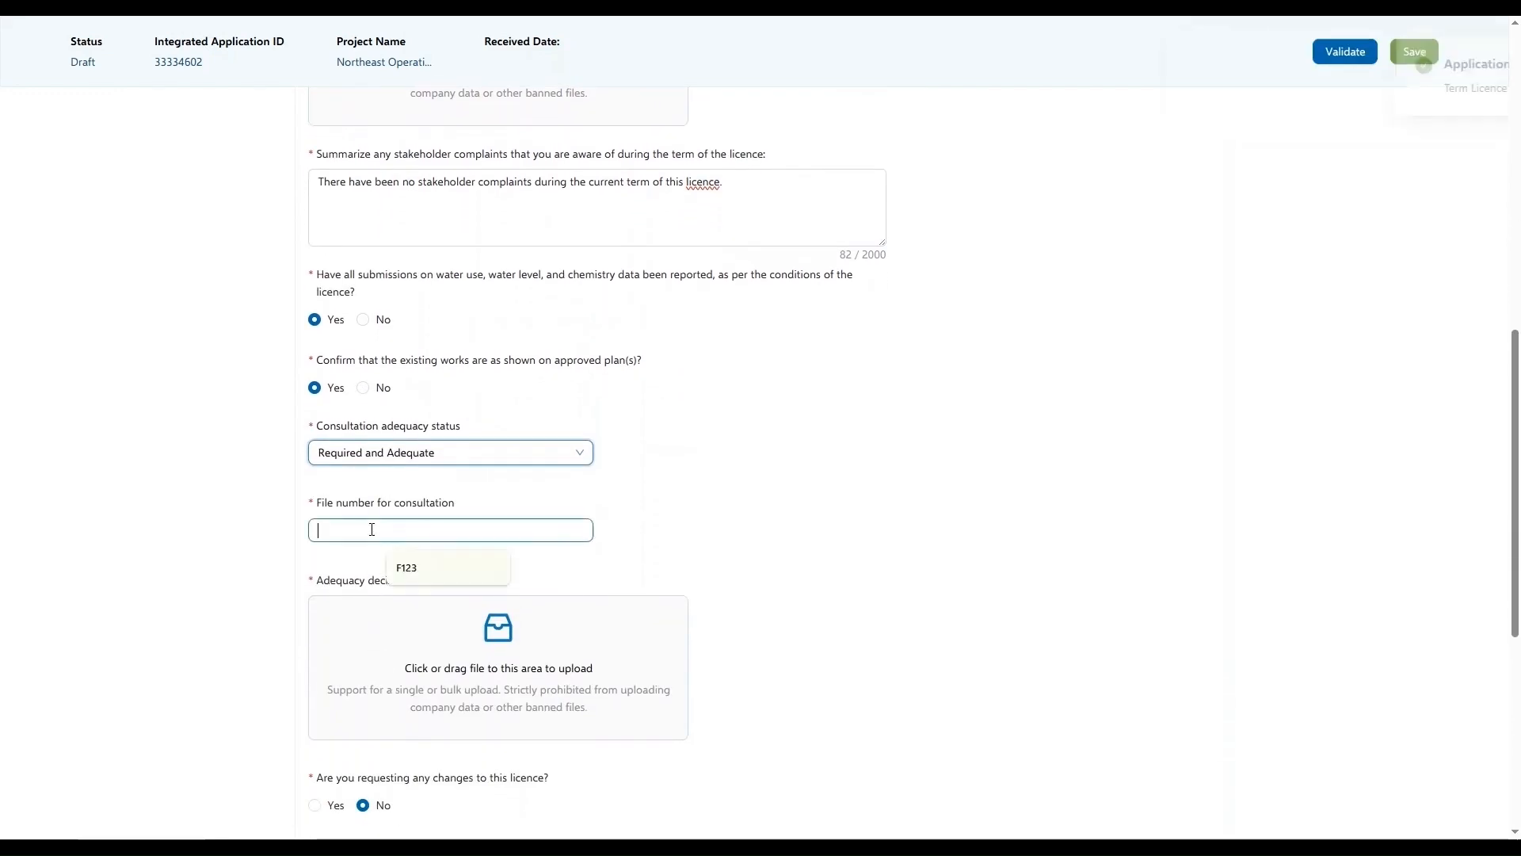
click(405, 568)
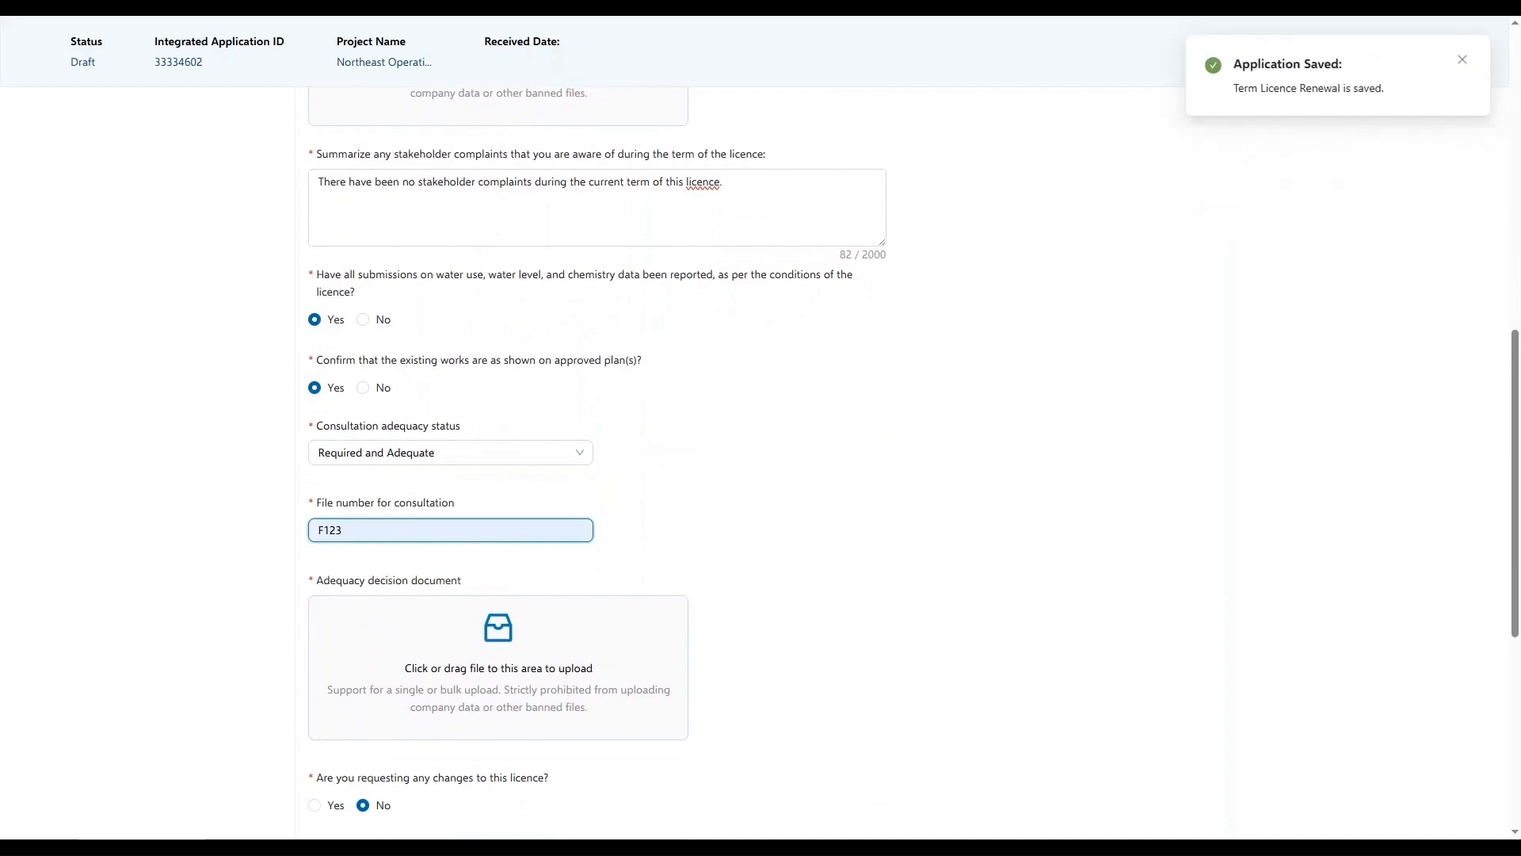
drag(1442, 415, 547, 666)
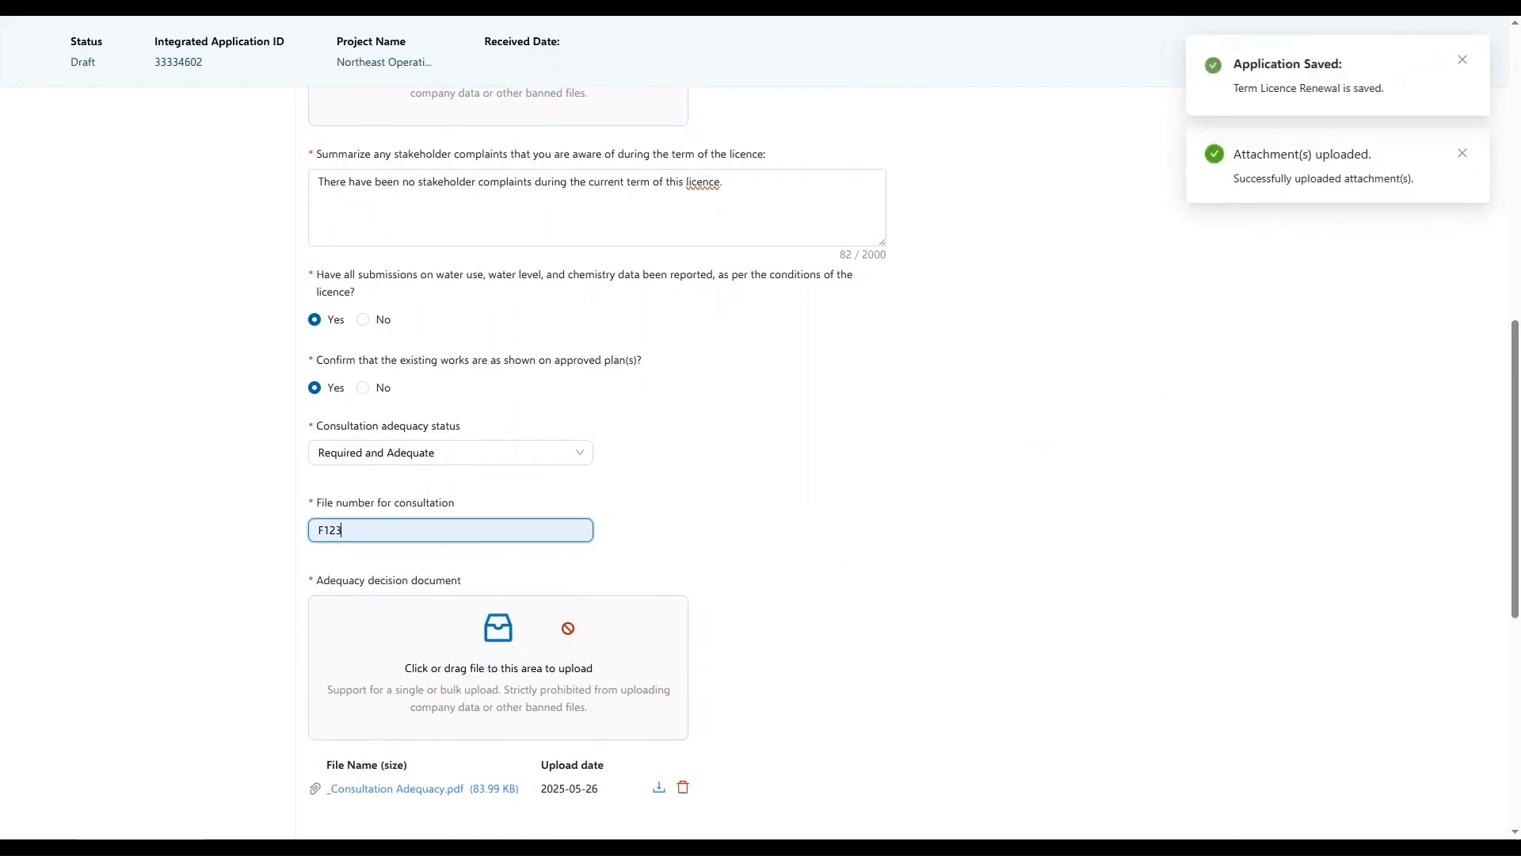
Answer Yes to requesting changes to this licence and look through the purpose, classification, ownership and GIS map fields
scroll(568, 628, down, 1)
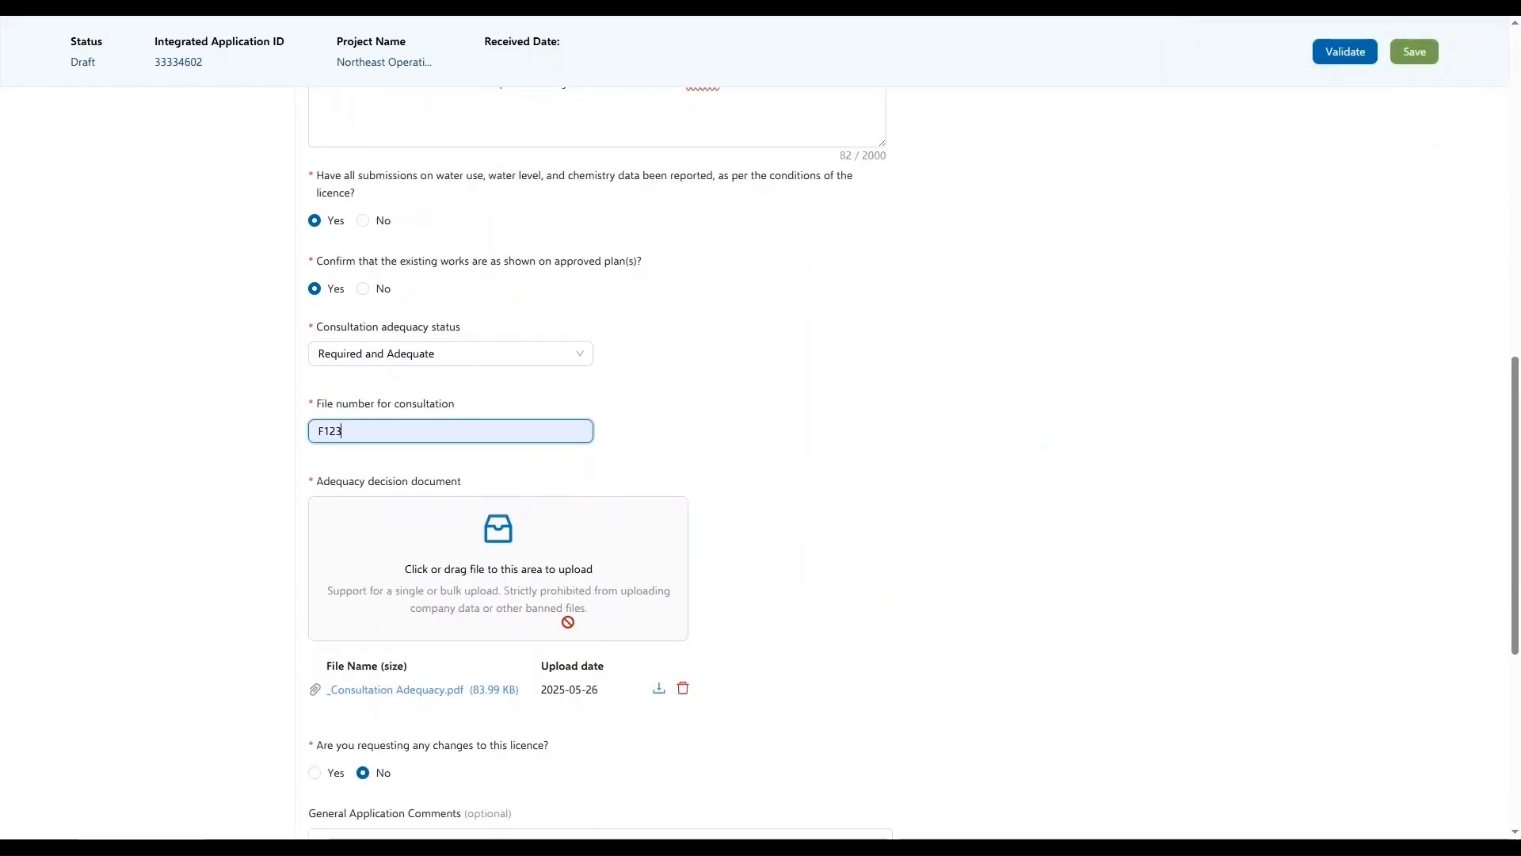
scroll(568, 622, down, 2)
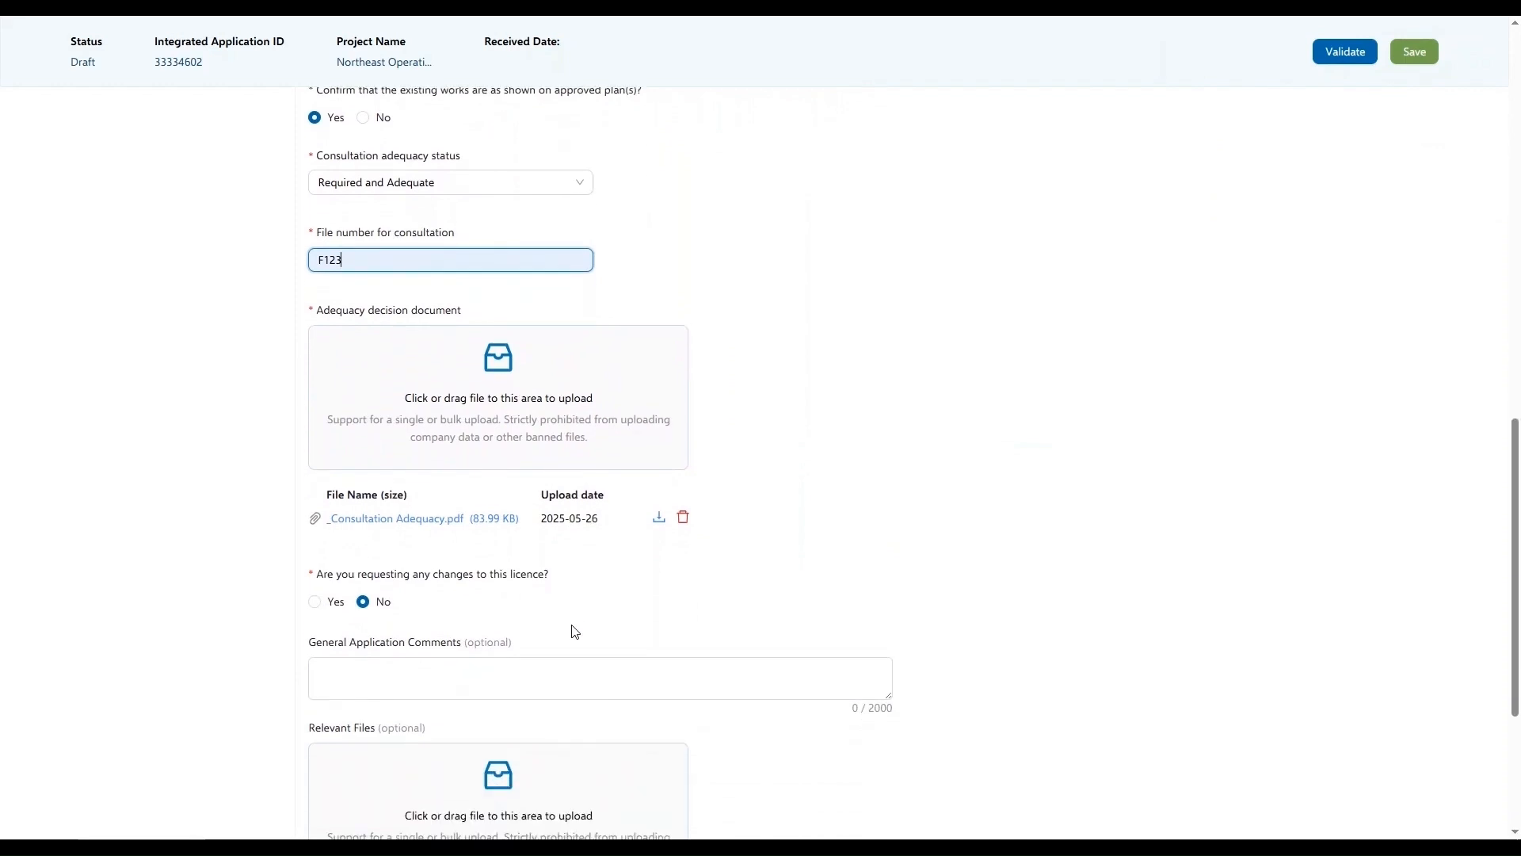
scroll(574, 630, down, 1)
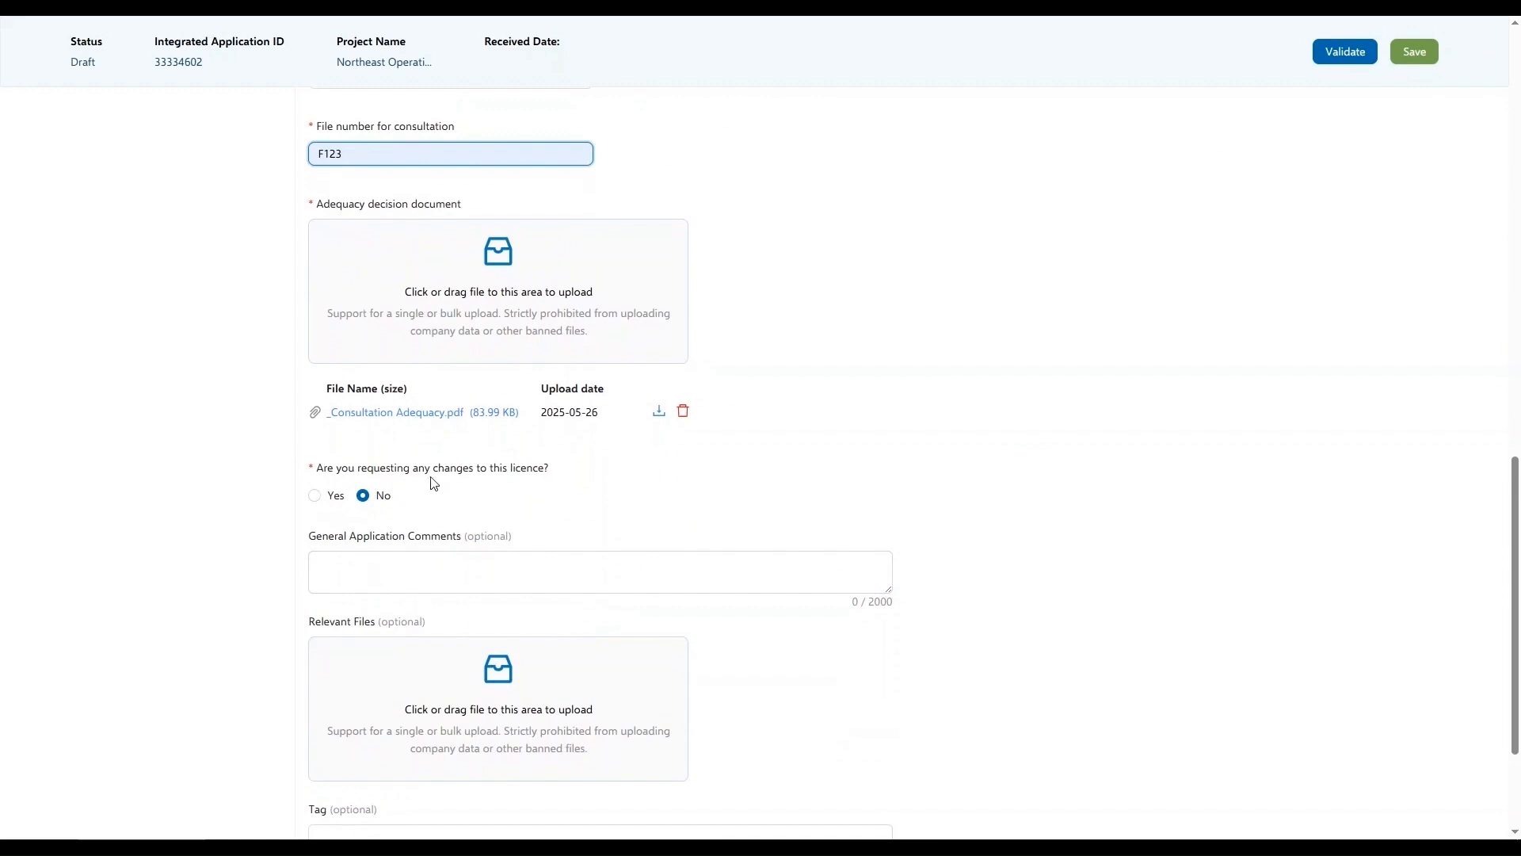
click(314, 496)
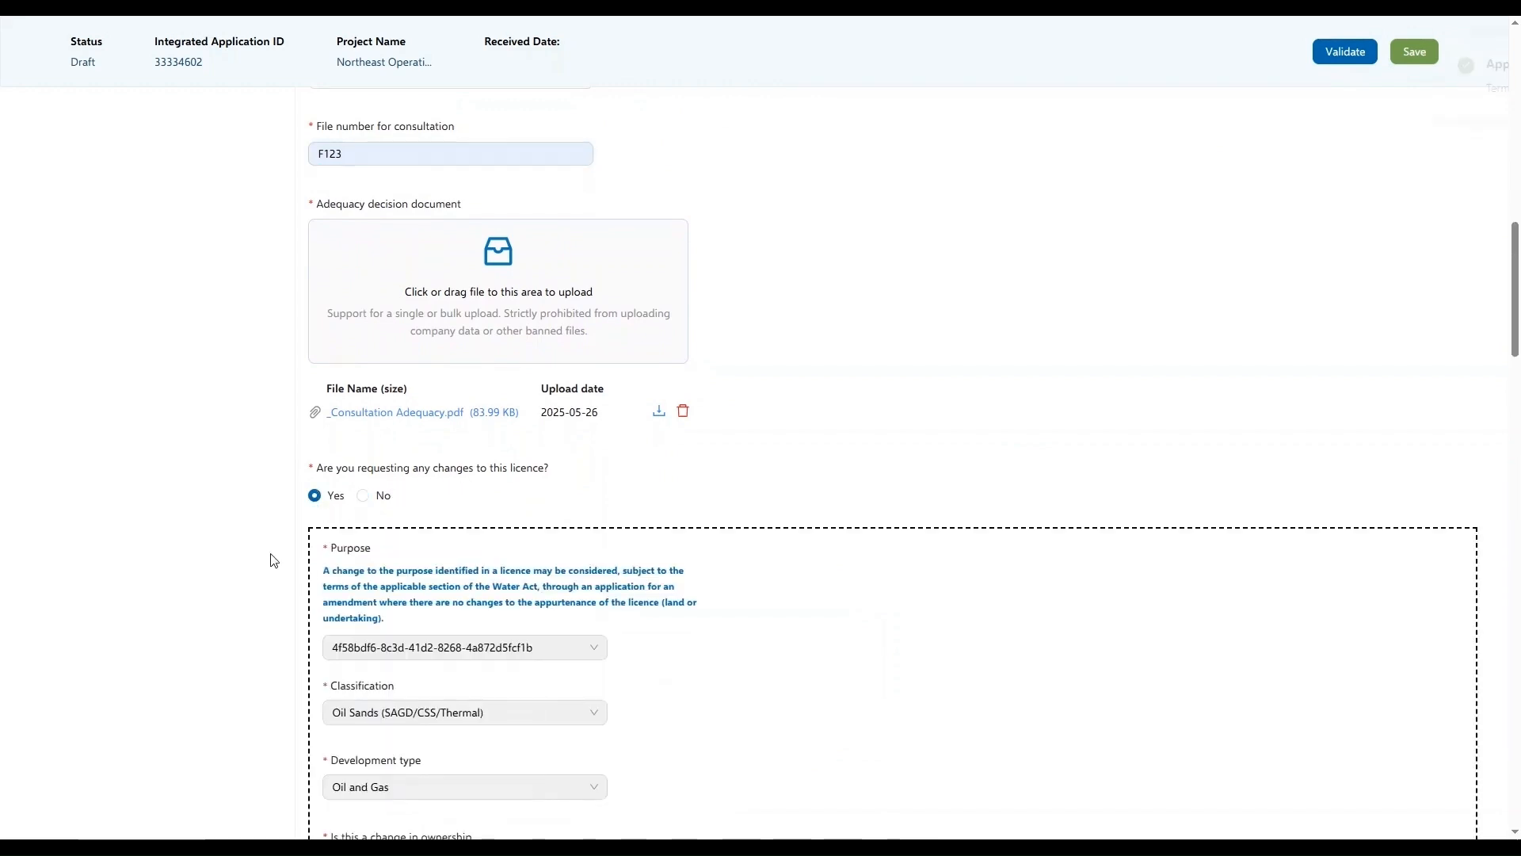
scroll(267, 568, down, 1)
scroll(266, 568, down, 3)
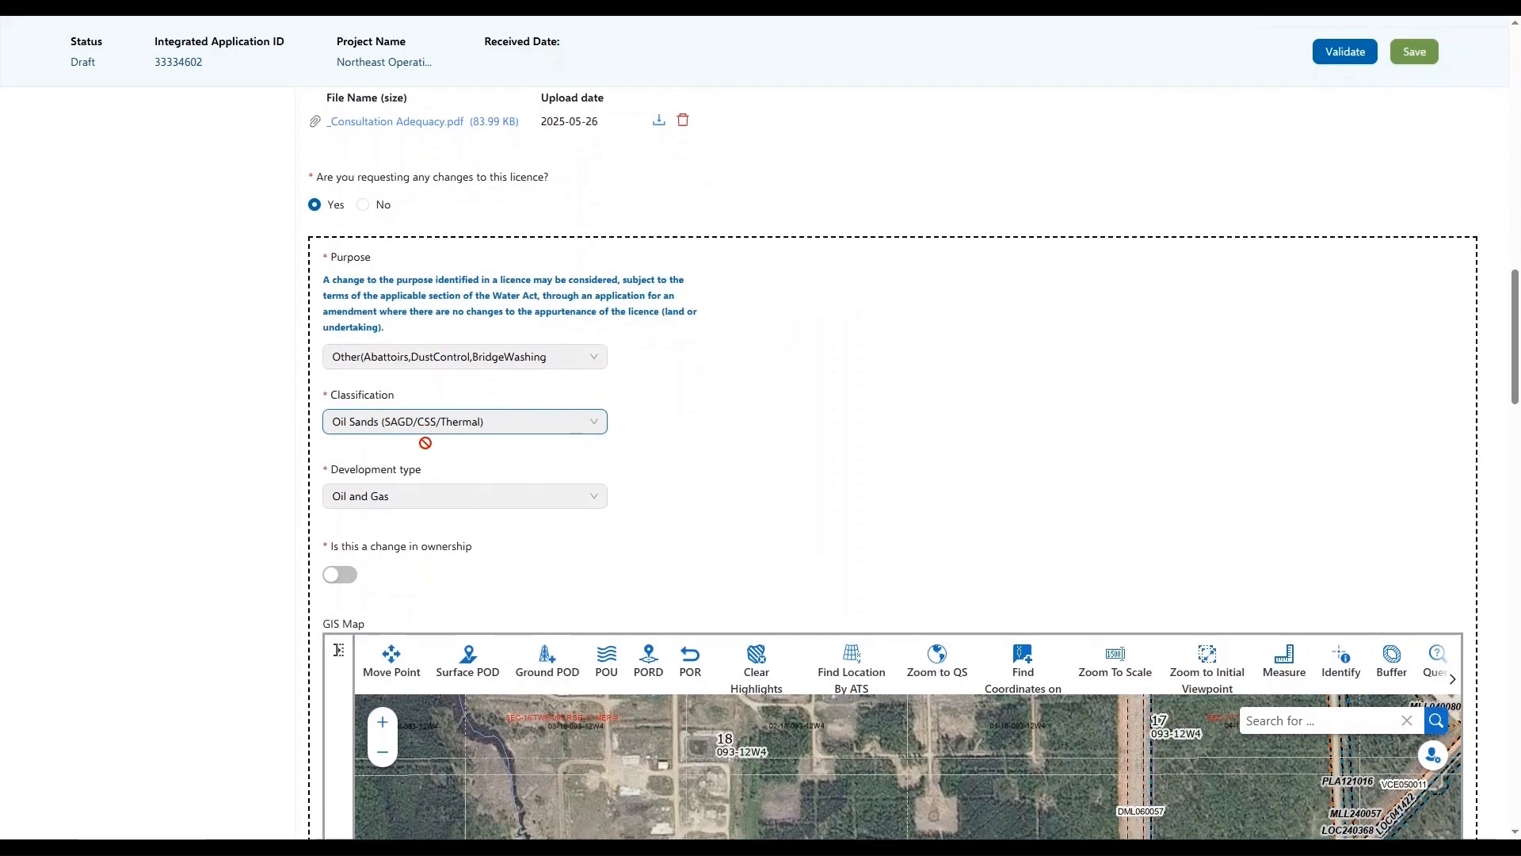
scroll(426, 443, down, 1)
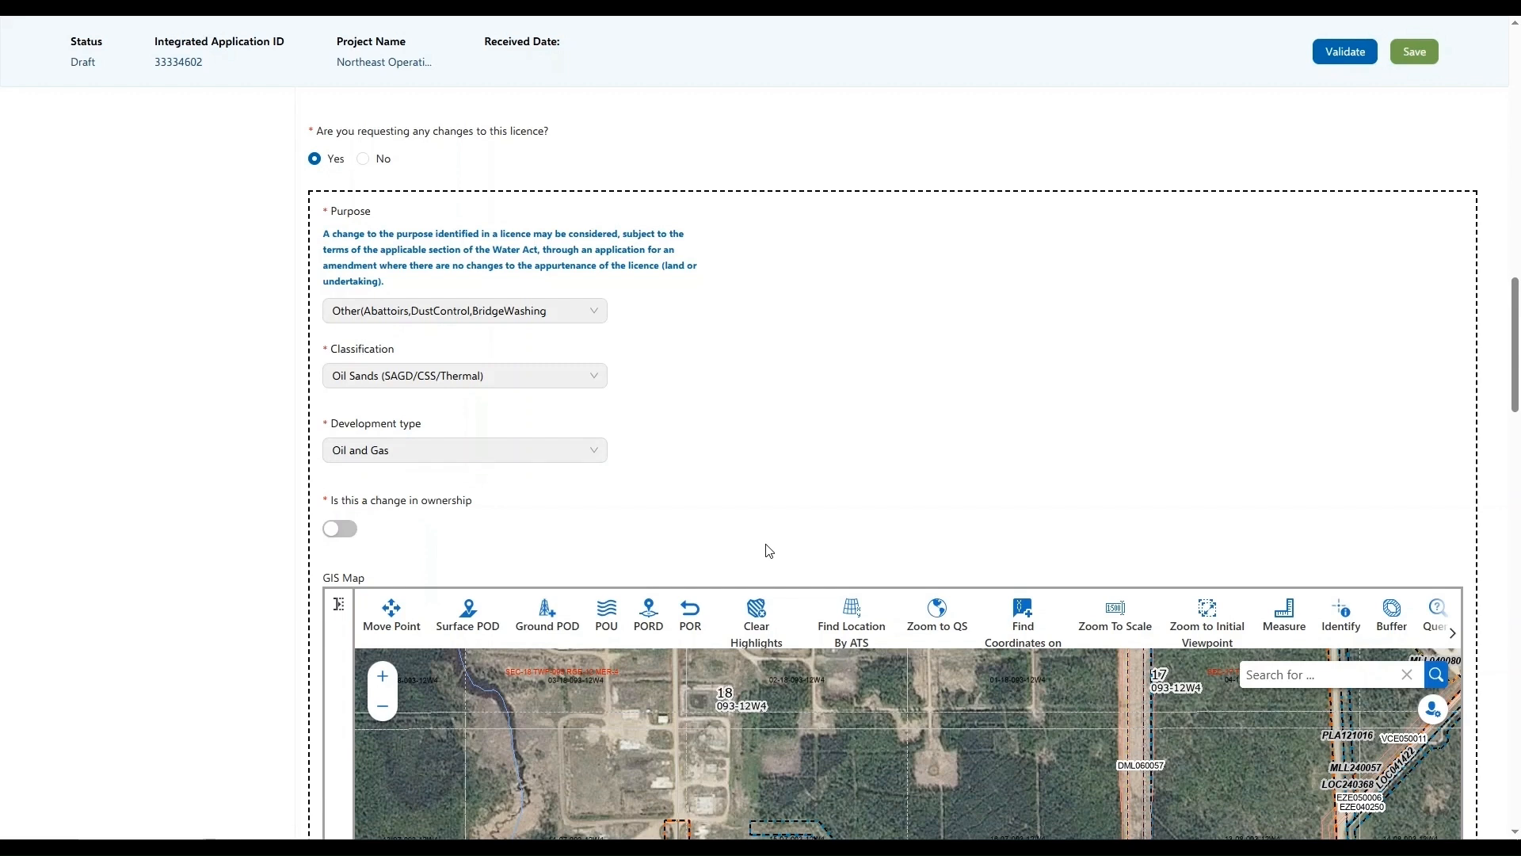
Change the licence changes answer to No, confirming that entered data is reverted, and tag the application "Foxwood Operations GW #207"
click(363, 161)
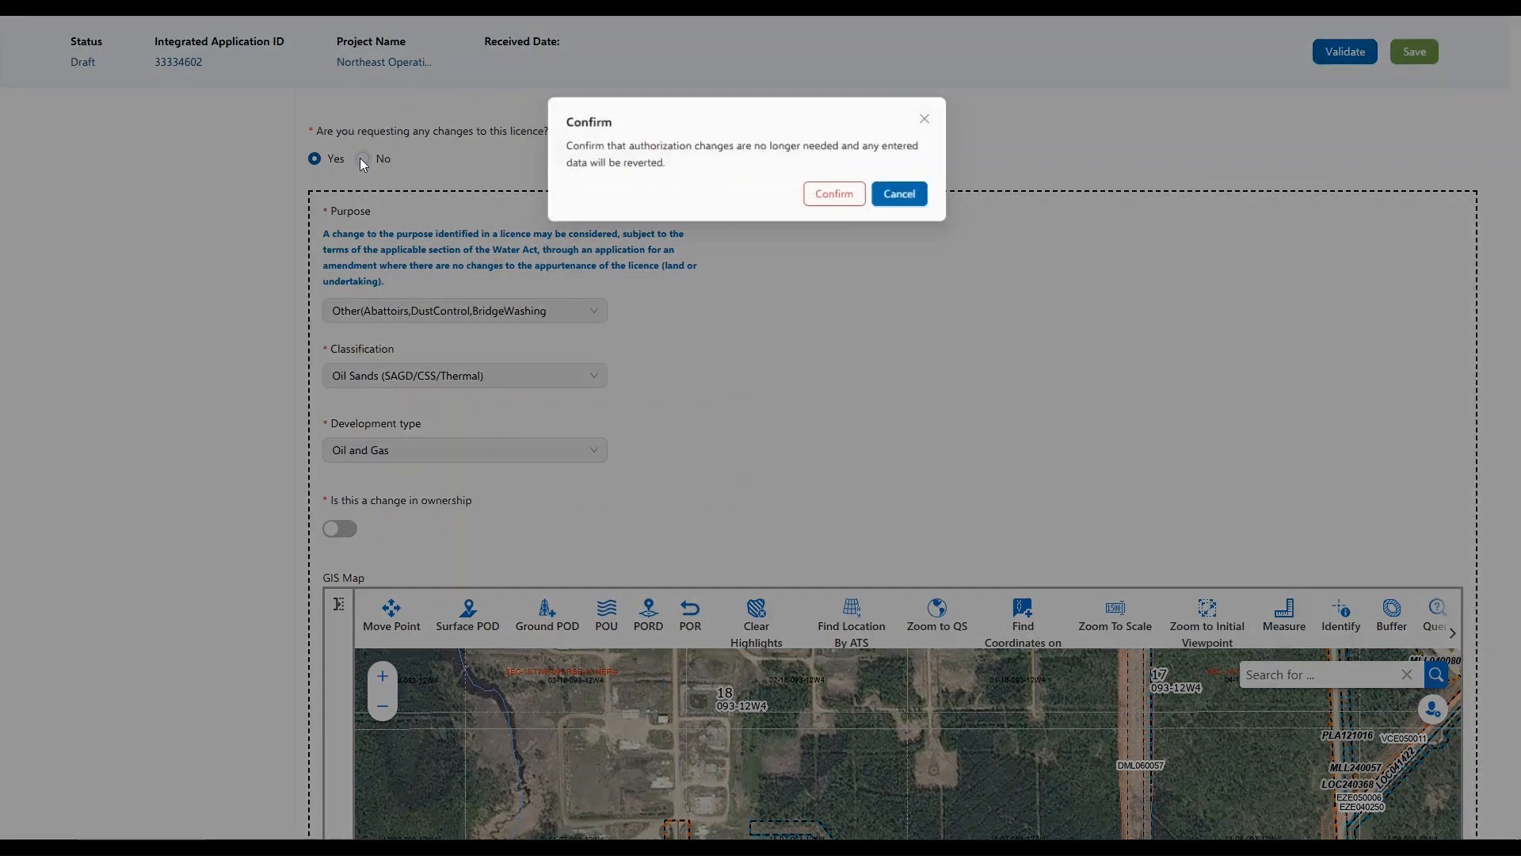
click(851, 196)
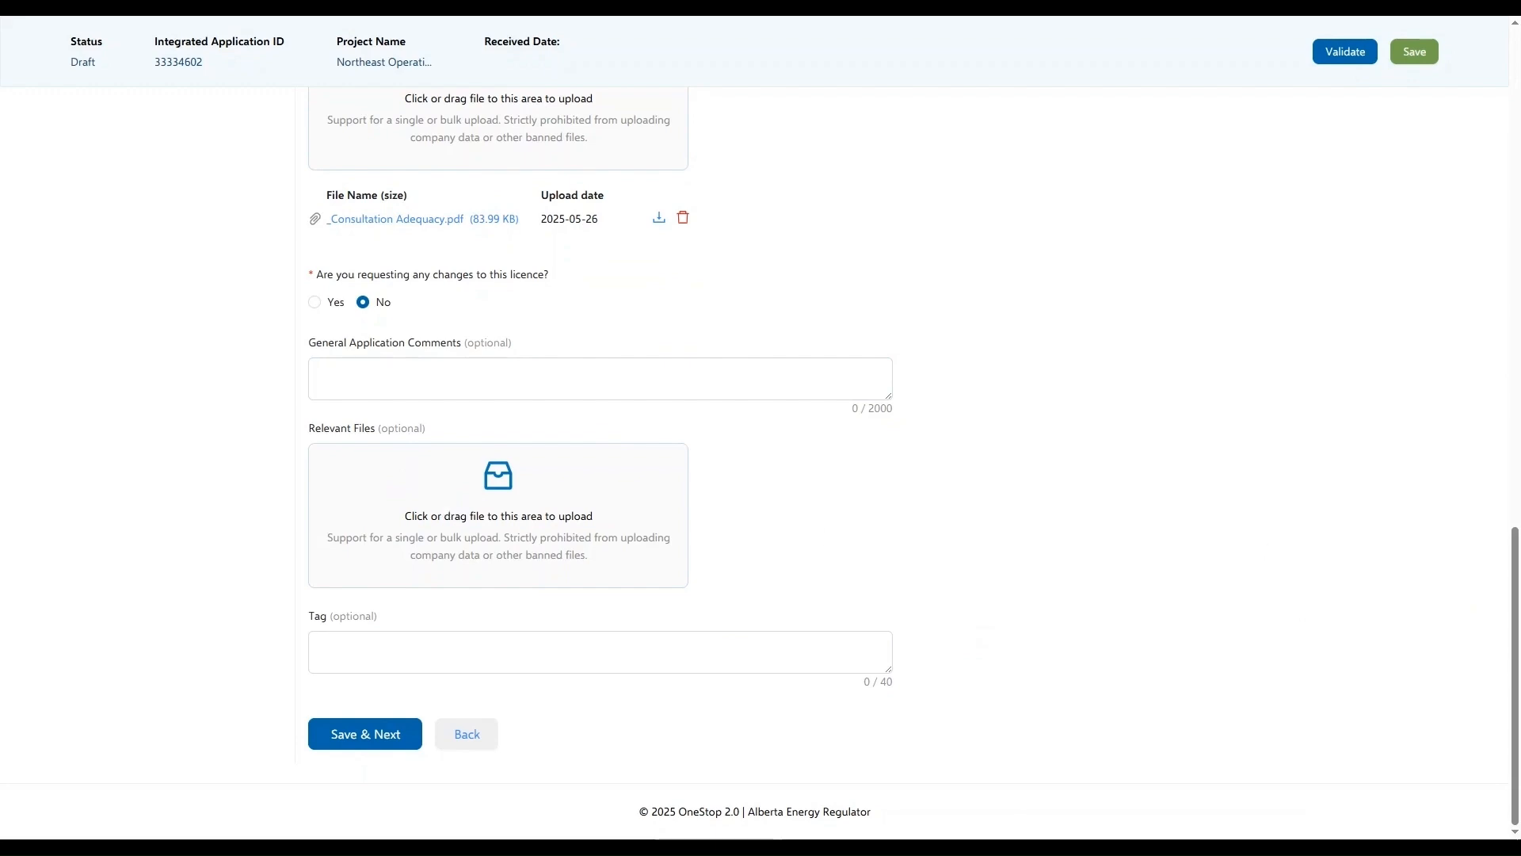
click(473, 636)
text(Foxwood Operations GW #207)
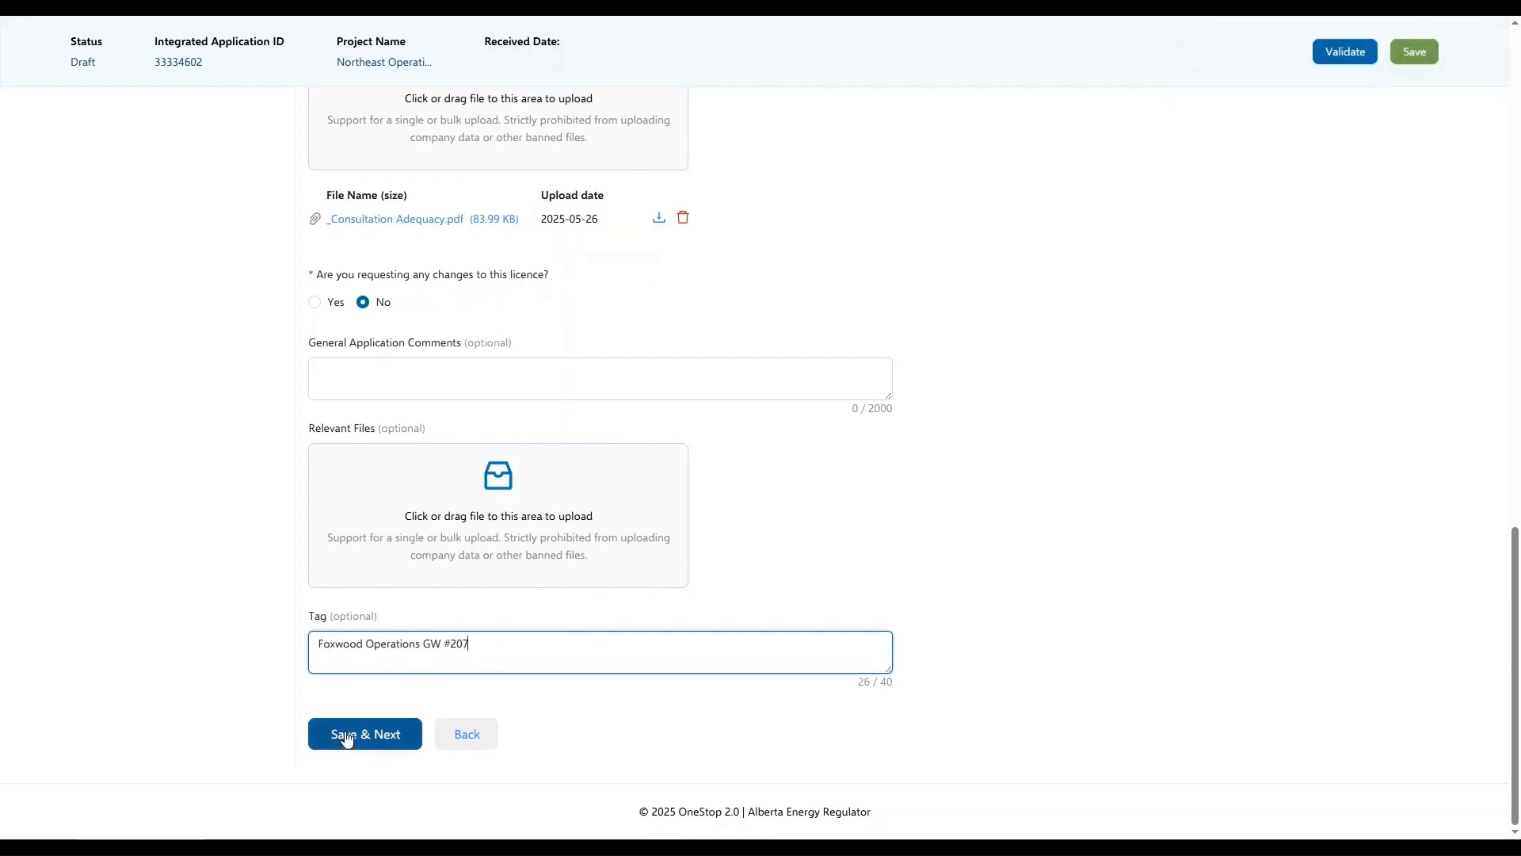
Validate and save the water application, and check the renewal's individual rule outcomes in the summary details
click(1351, 55)
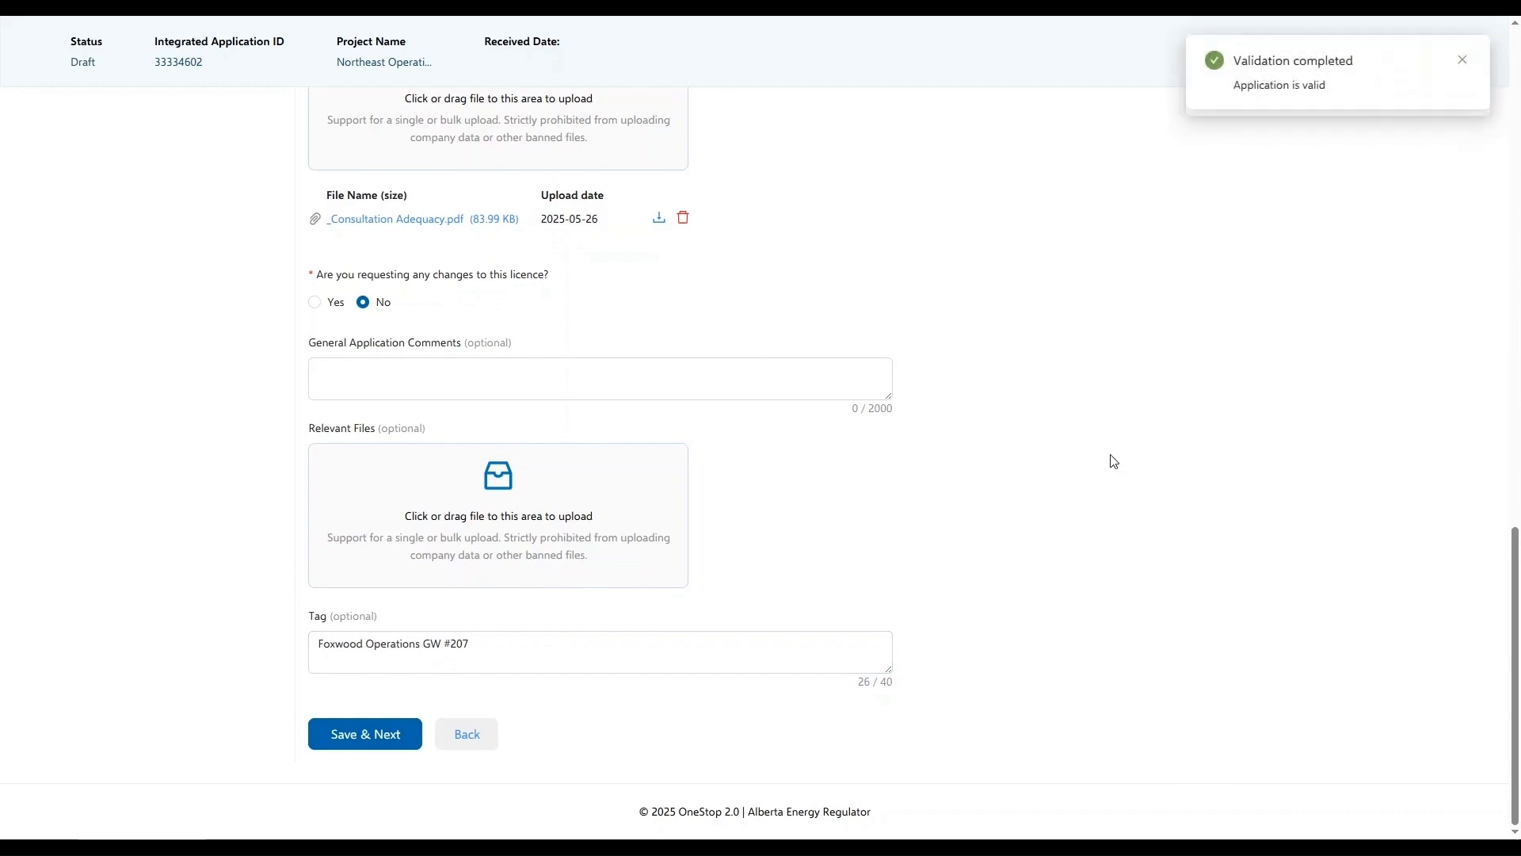
click(353, 740)
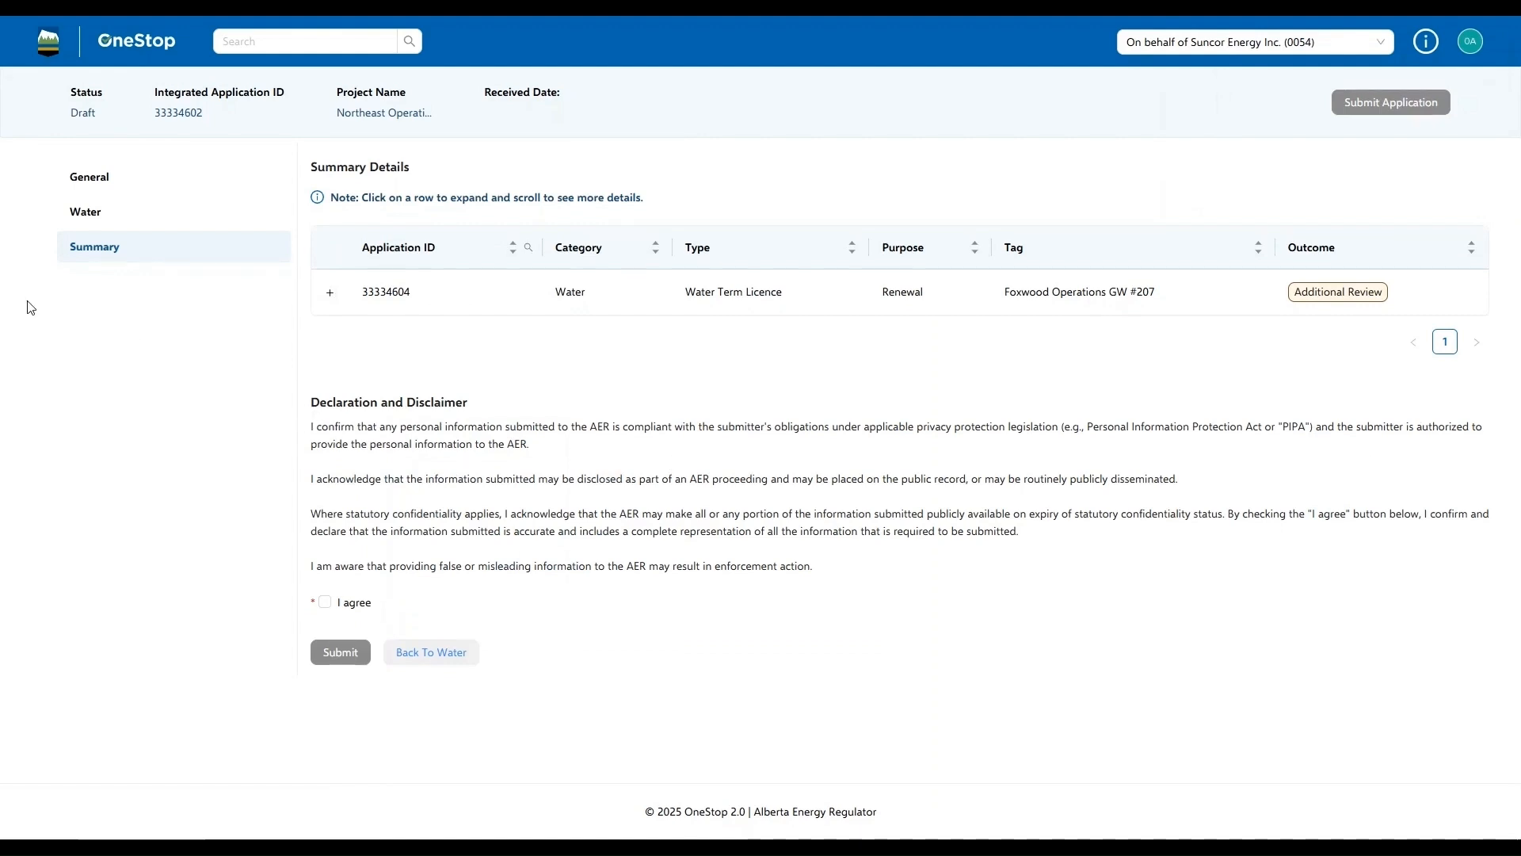
click(331, 294)
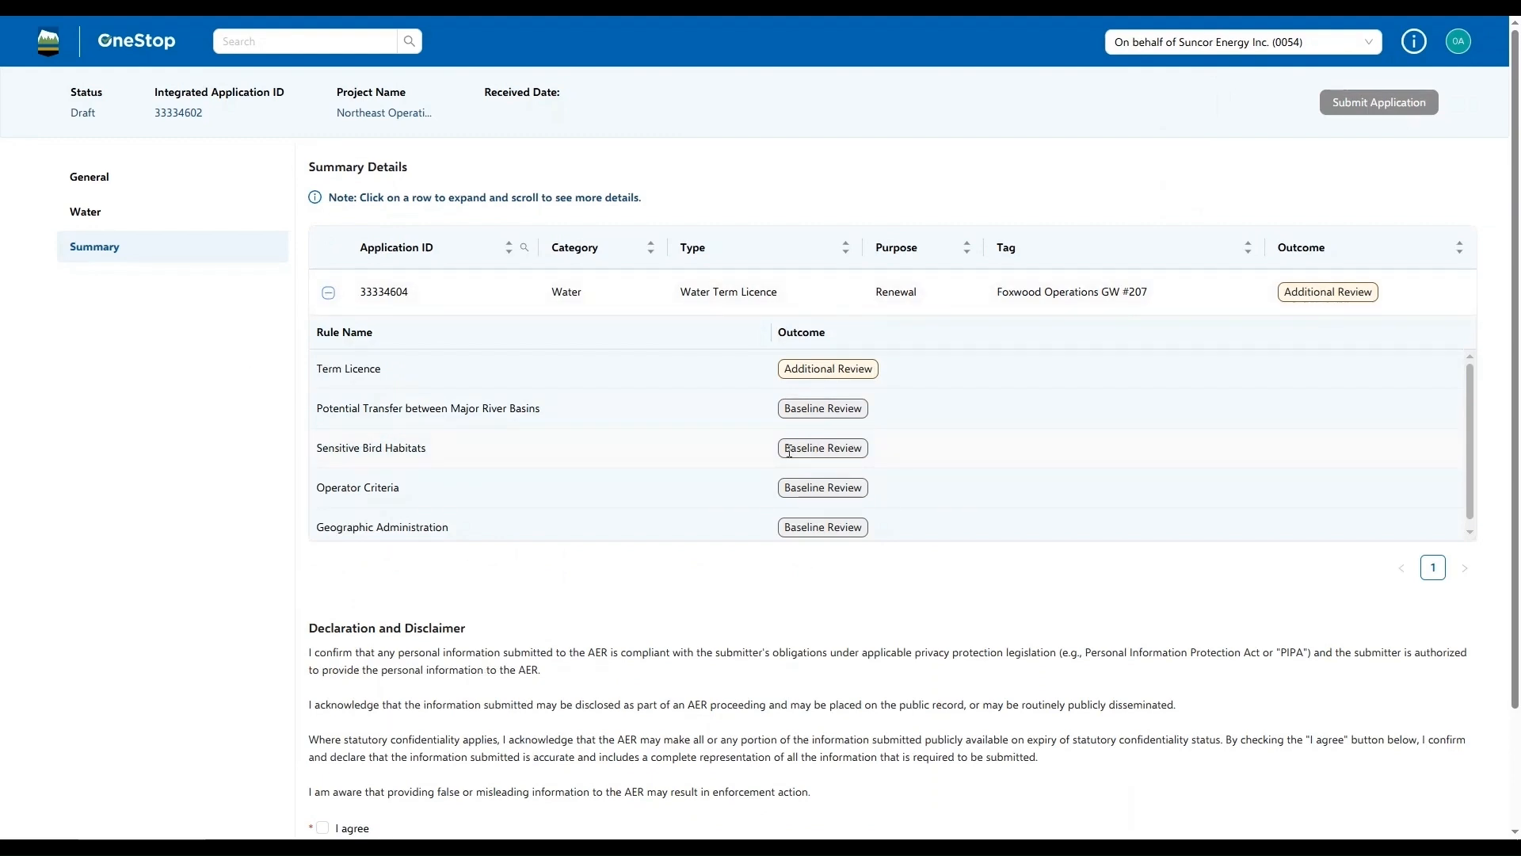
click(328, 294)
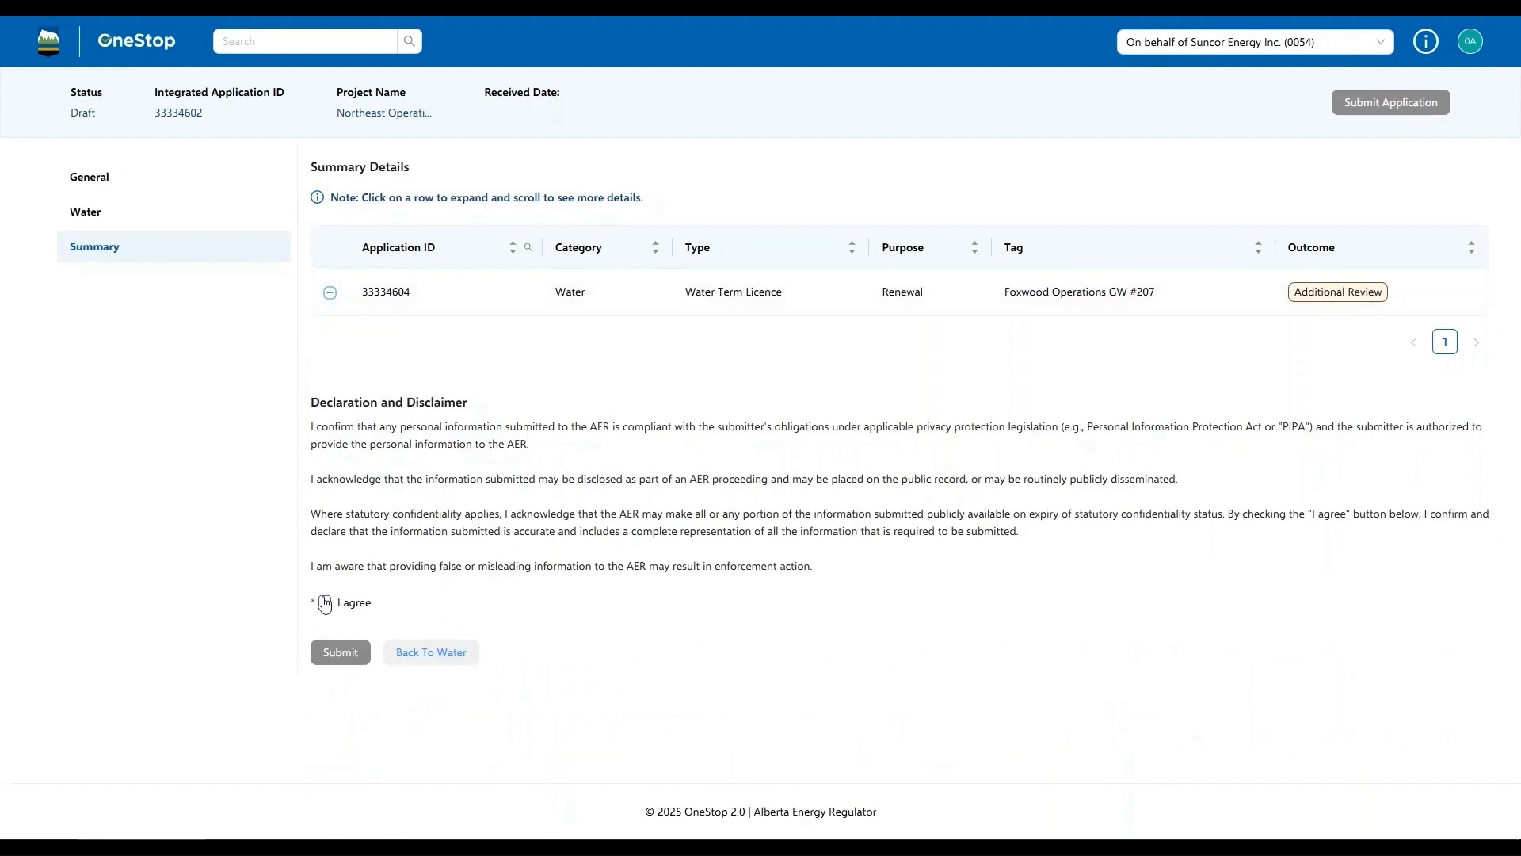
Agree to the declaration and disclaimer, and submit the application on behalf of Suncor Energy Inc., acknowledging the receipt notice
click(325, 605)
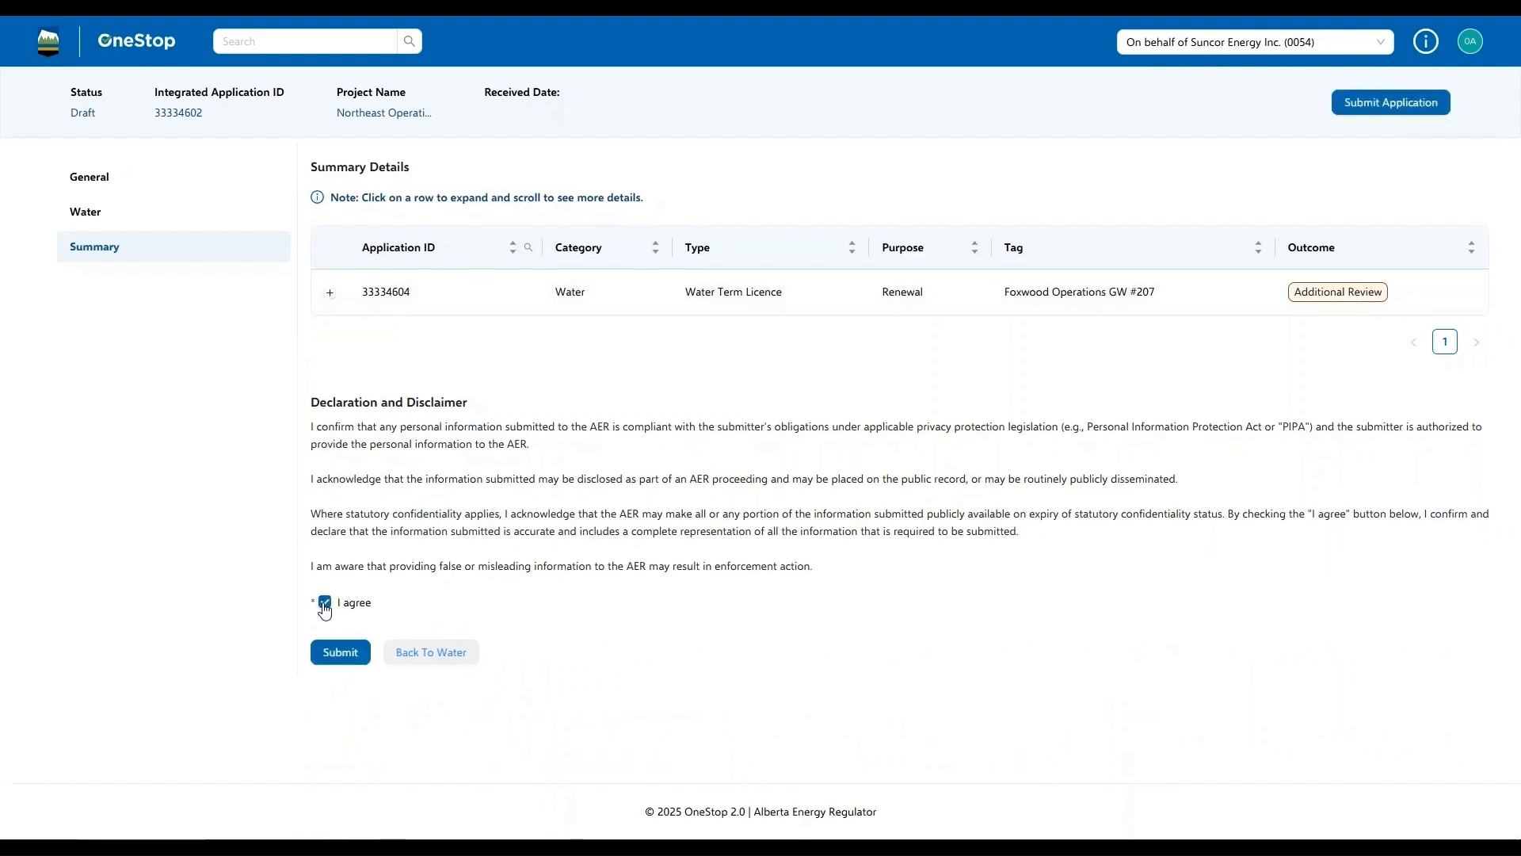
click(340, 652)
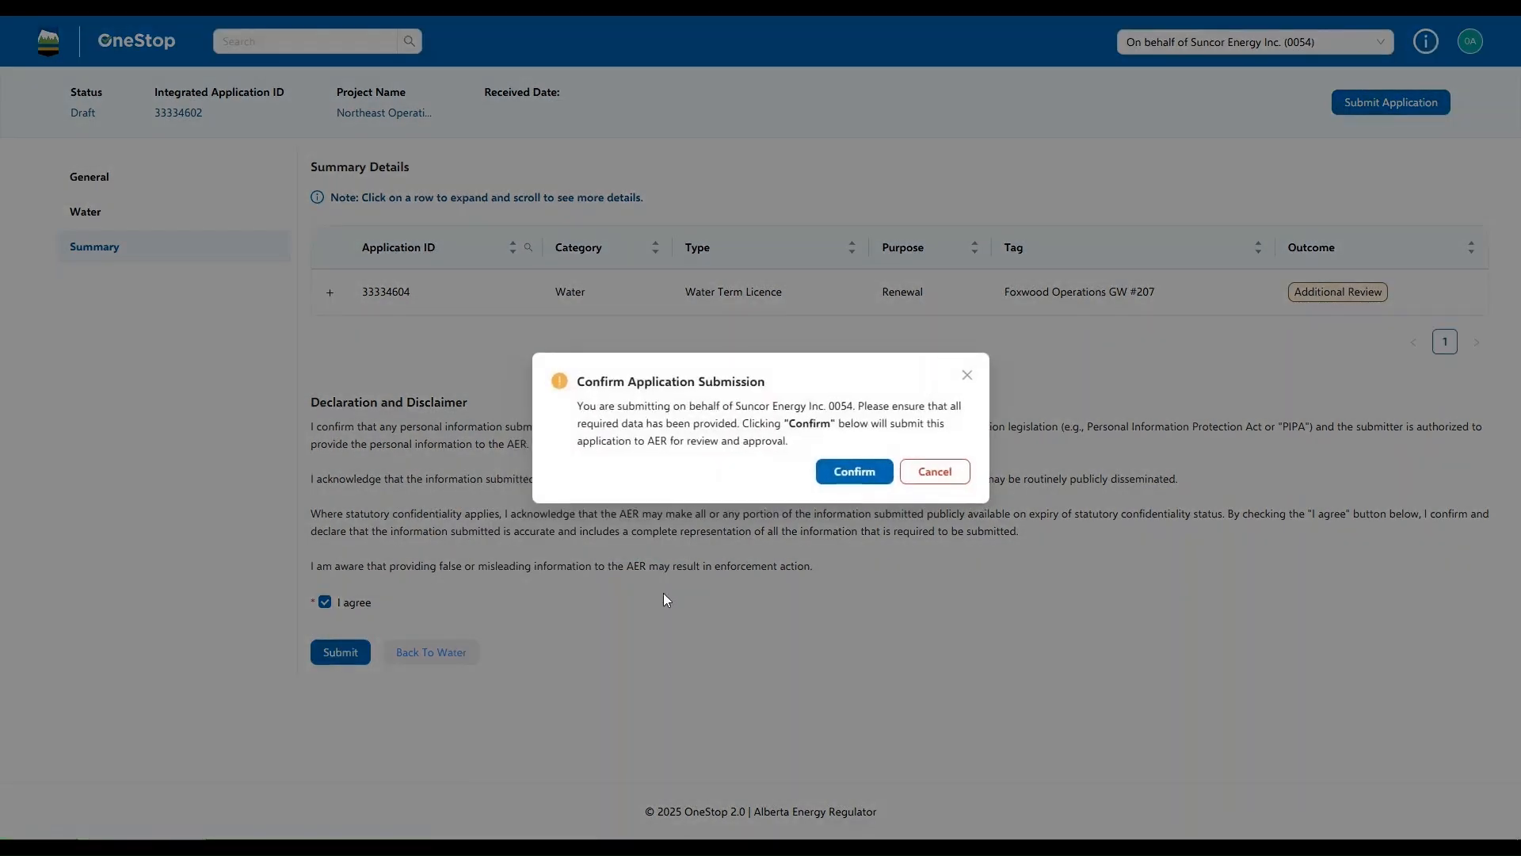
click(844, 474)
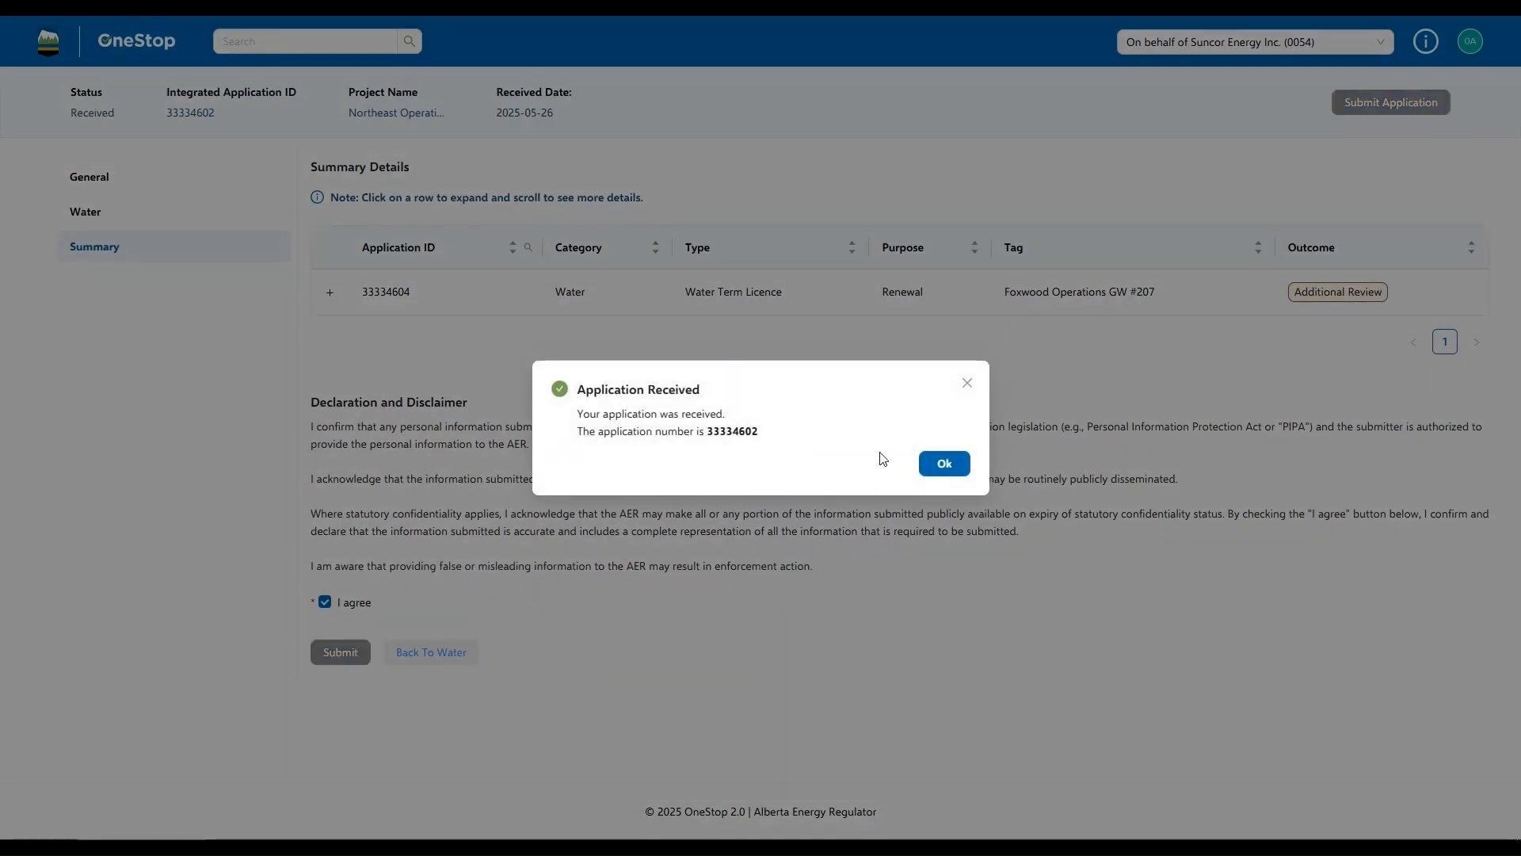
click(944, 464)
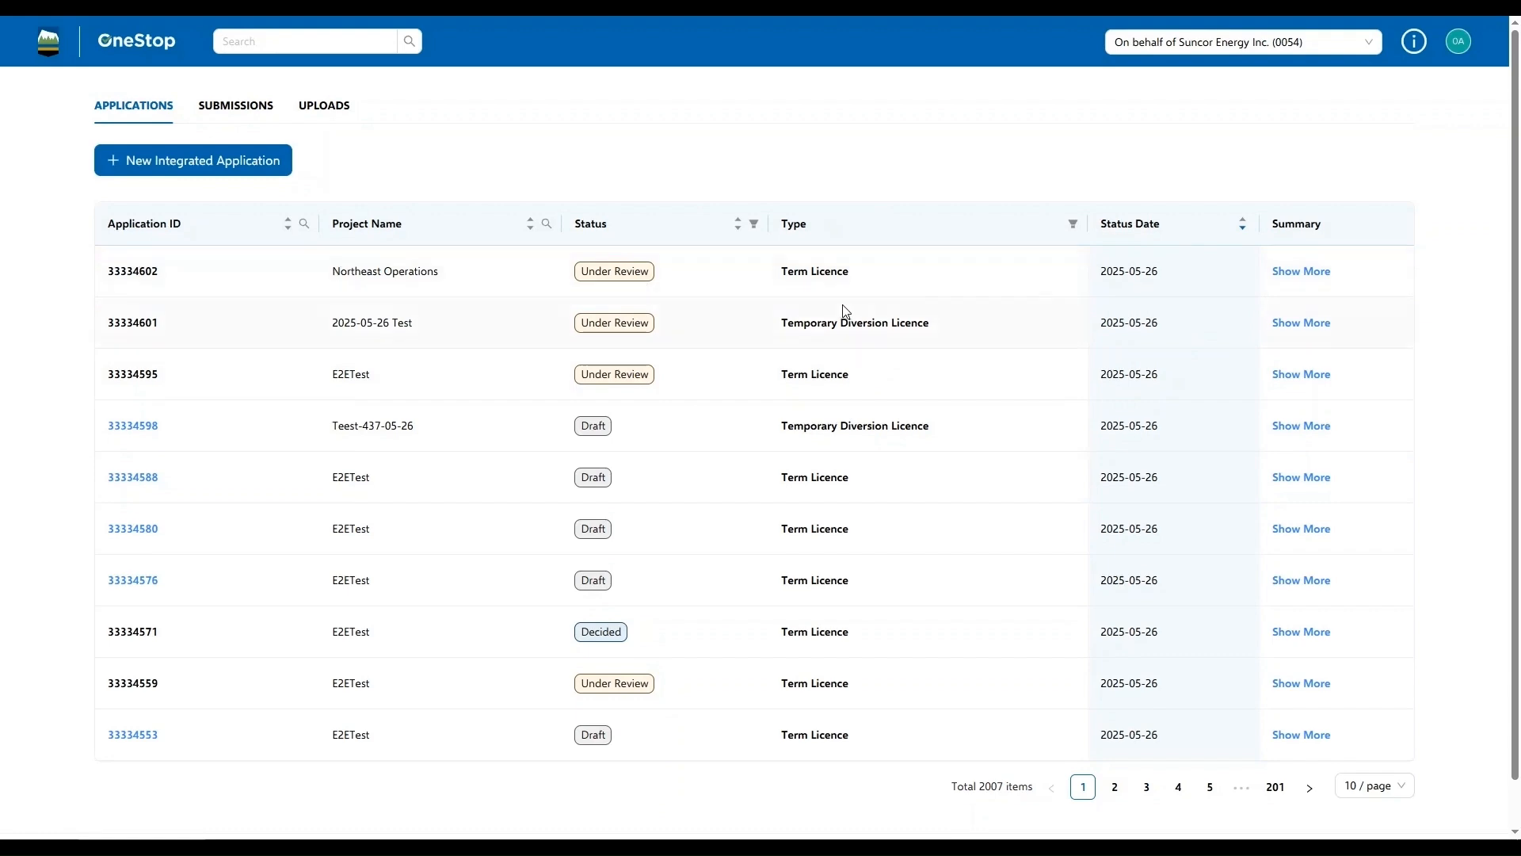
View the application summary of the Northeast Operations term licence in the applications list and close it
click(1309, 270)
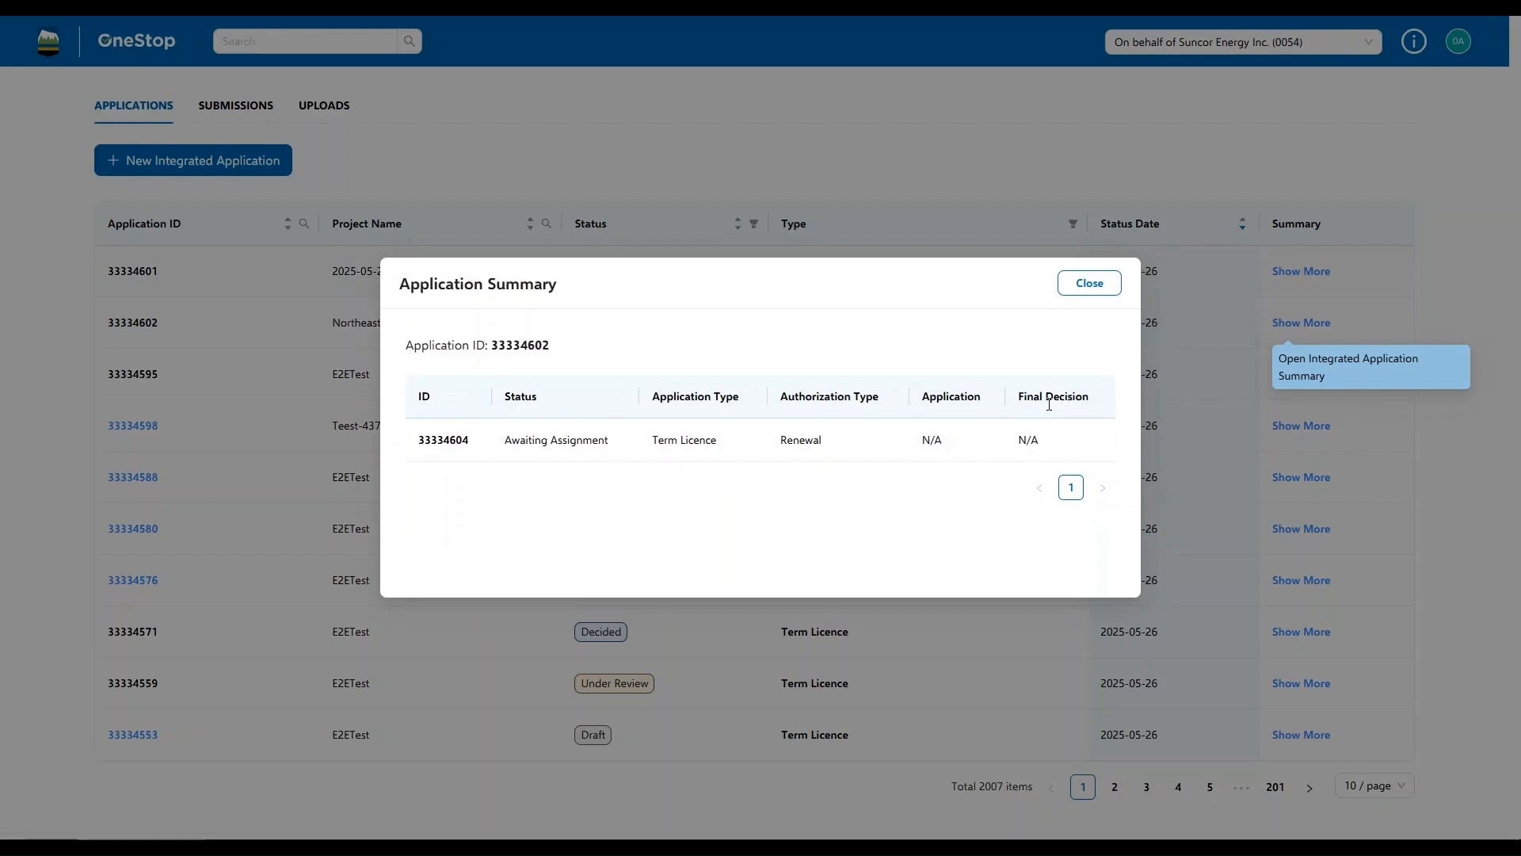
click(1090, 283)
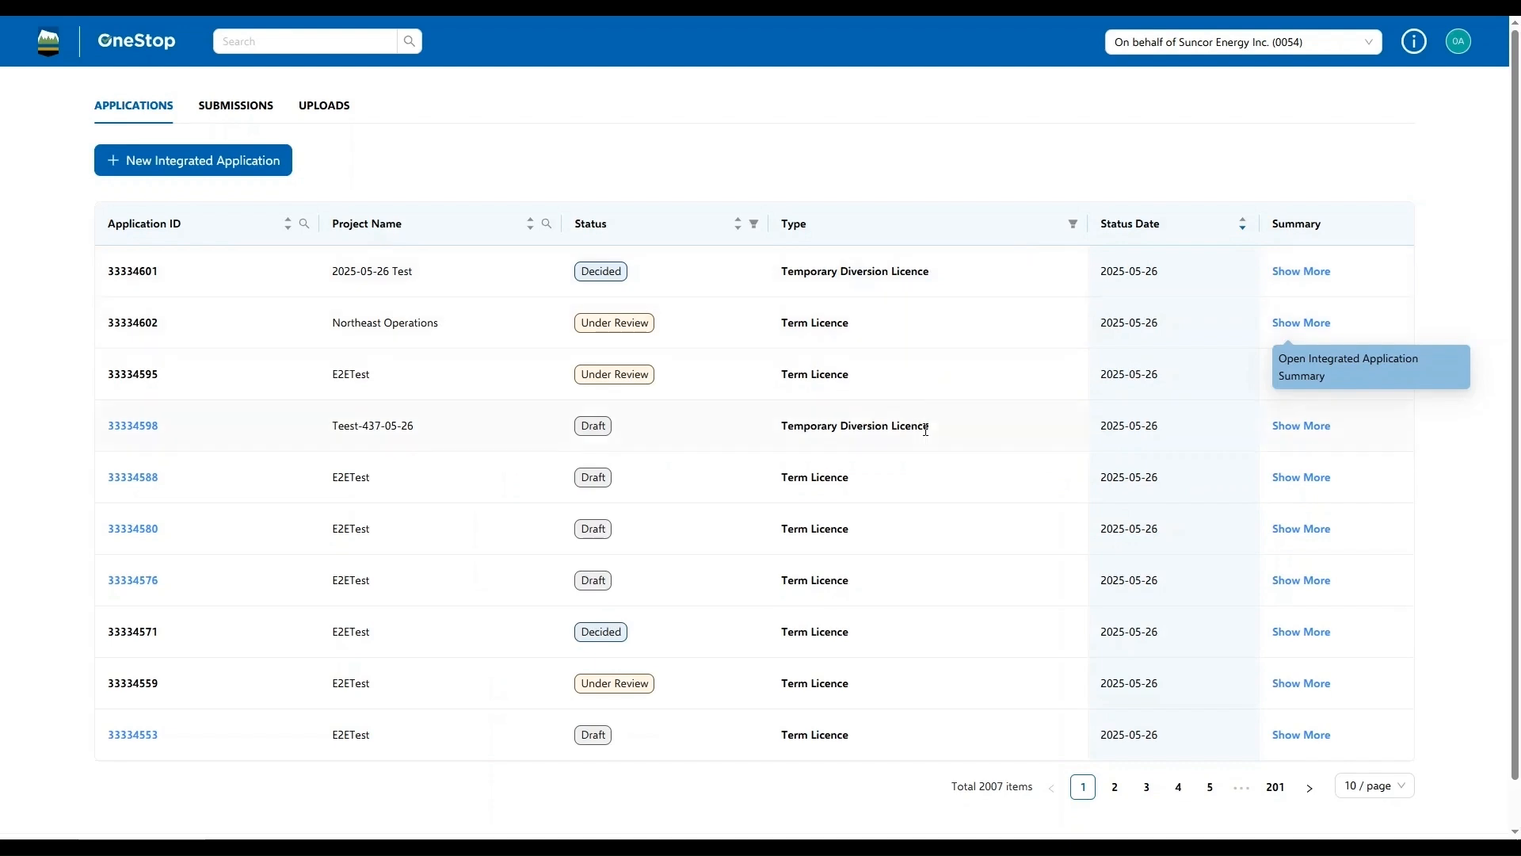